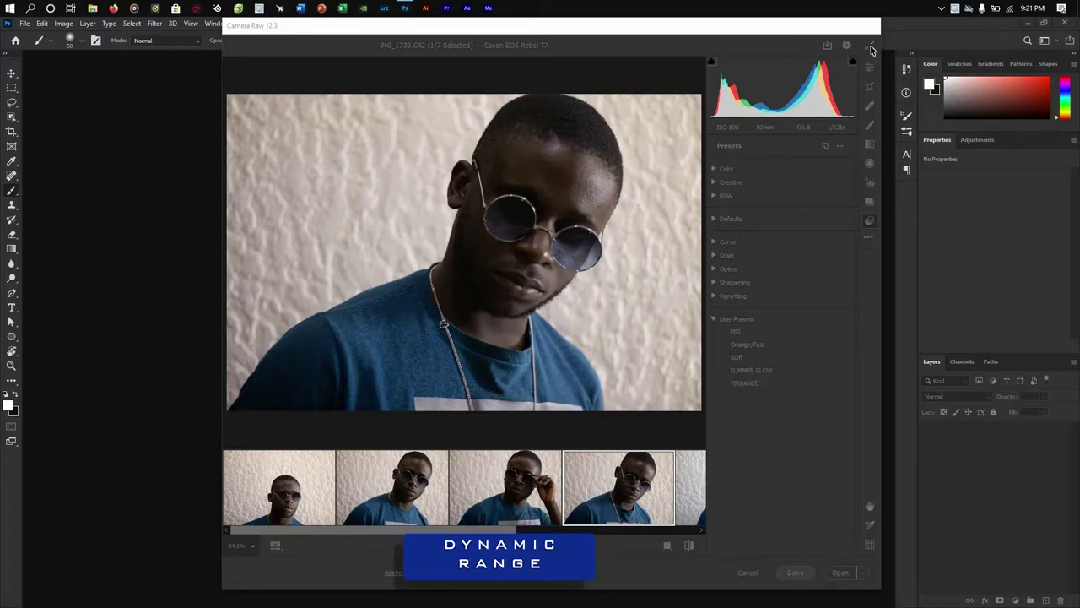
Step: Open the Edit adjustments for IMG_1733.CR2 in Camera Raw
click(870, 44)
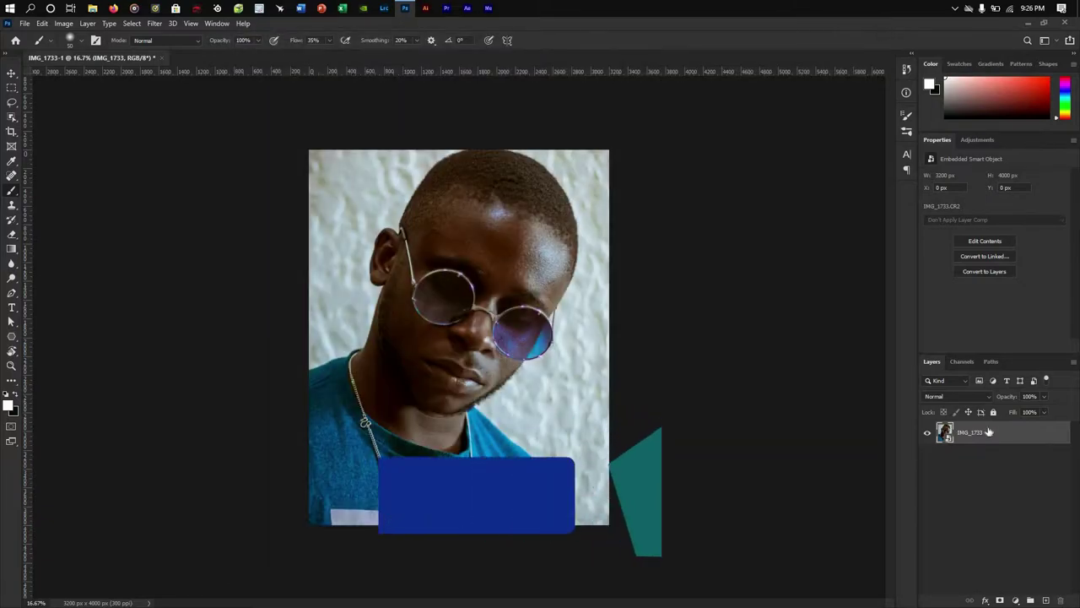
Step: Duplicate the IMG_1733 smart object layer twice
key(j)
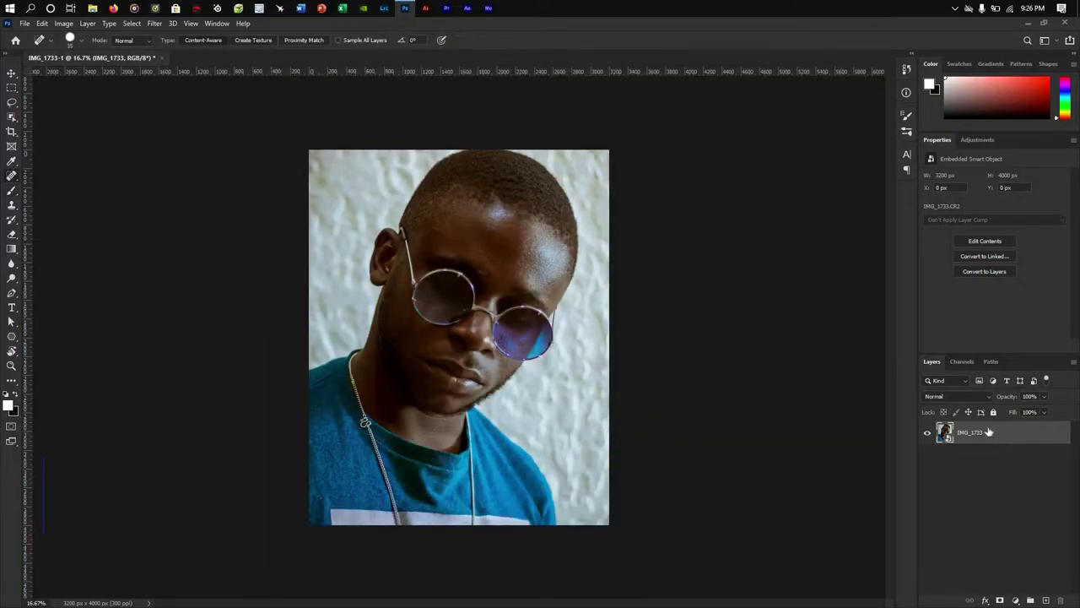
key(ctrl+j)
key(ctrl+j)
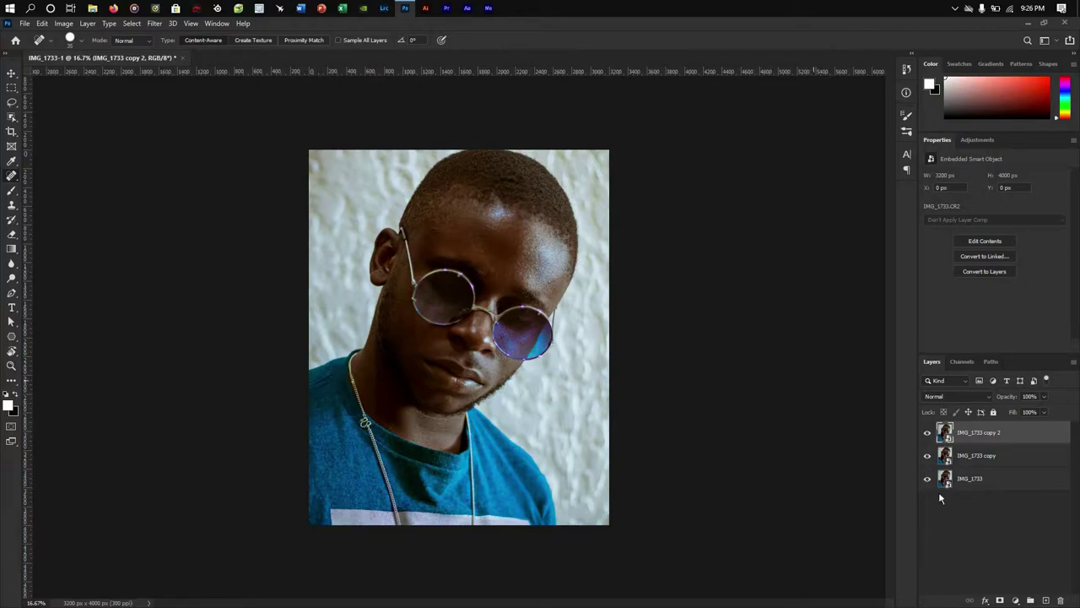
Step: Rename the topmost layer copy as F.Q
double_click(974, 441)
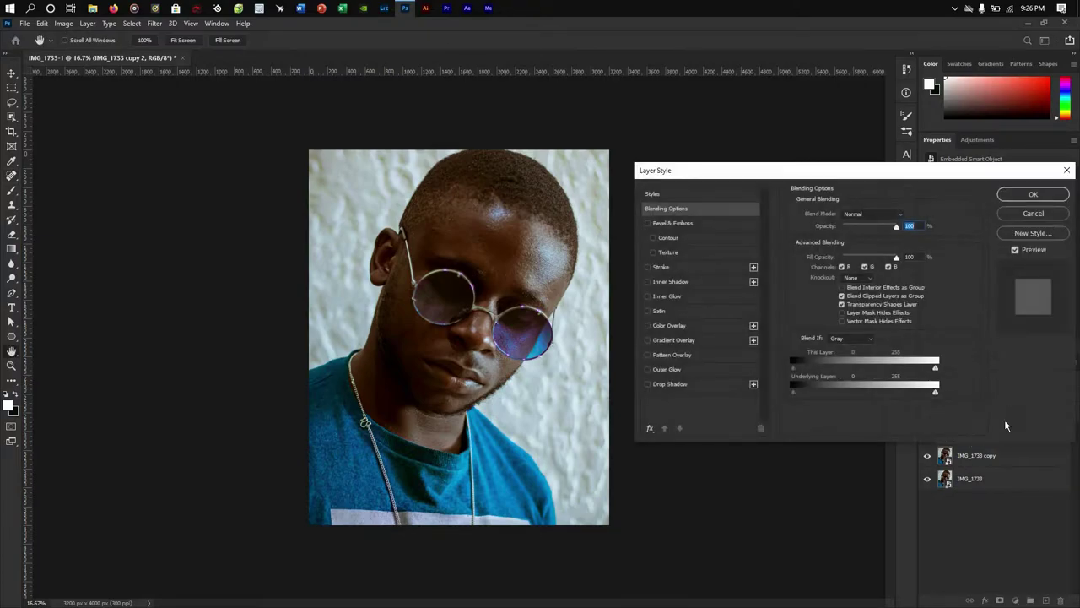
key(Escape)
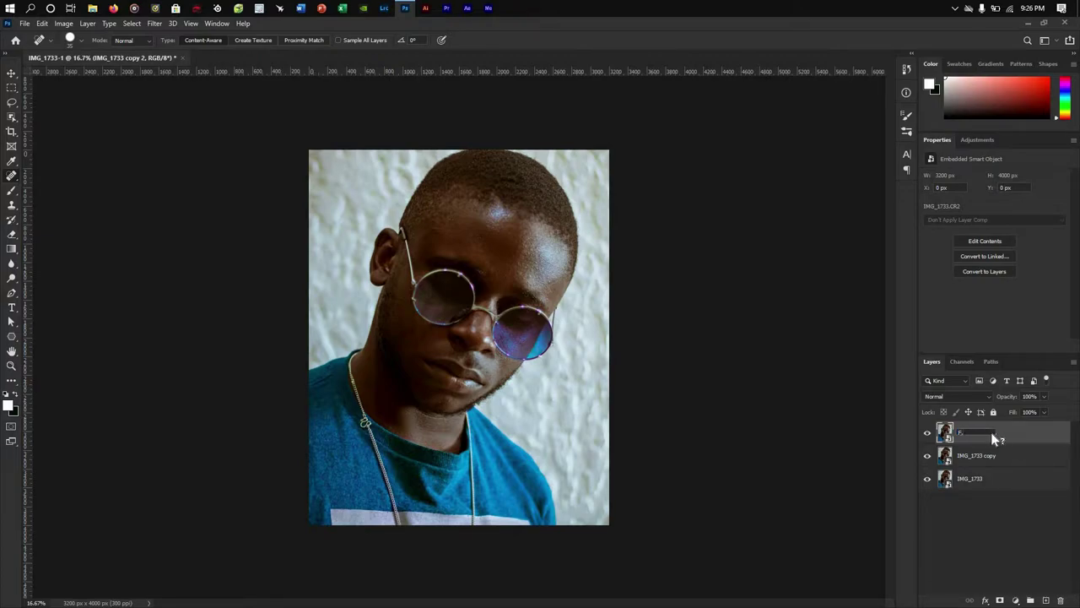
key(Return)
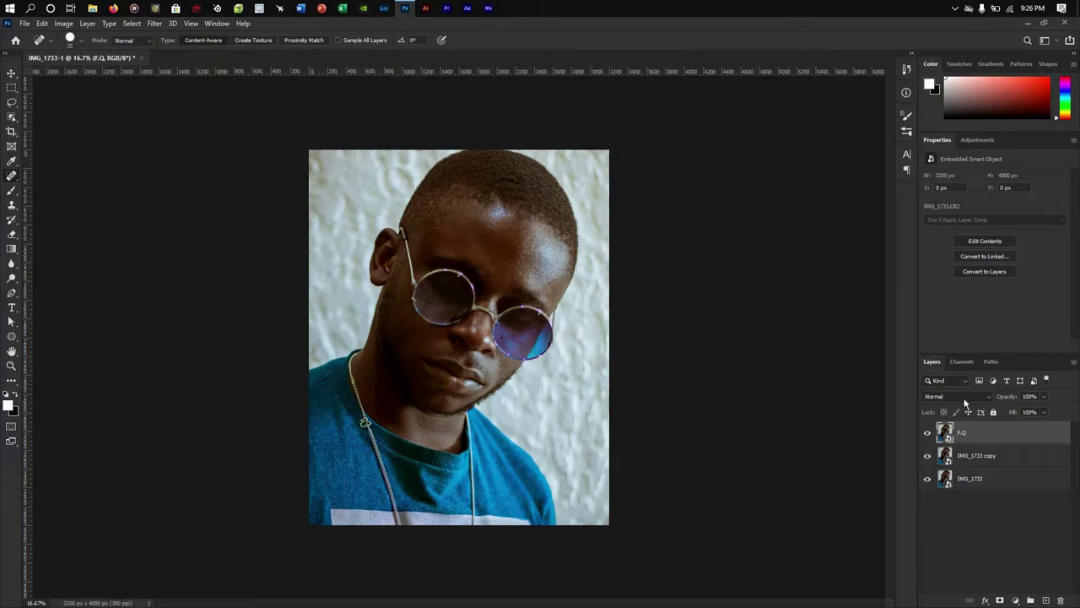
Step: Set the topmost copy's blend mode to Vivid Light and invert its colors
click(945, 397)
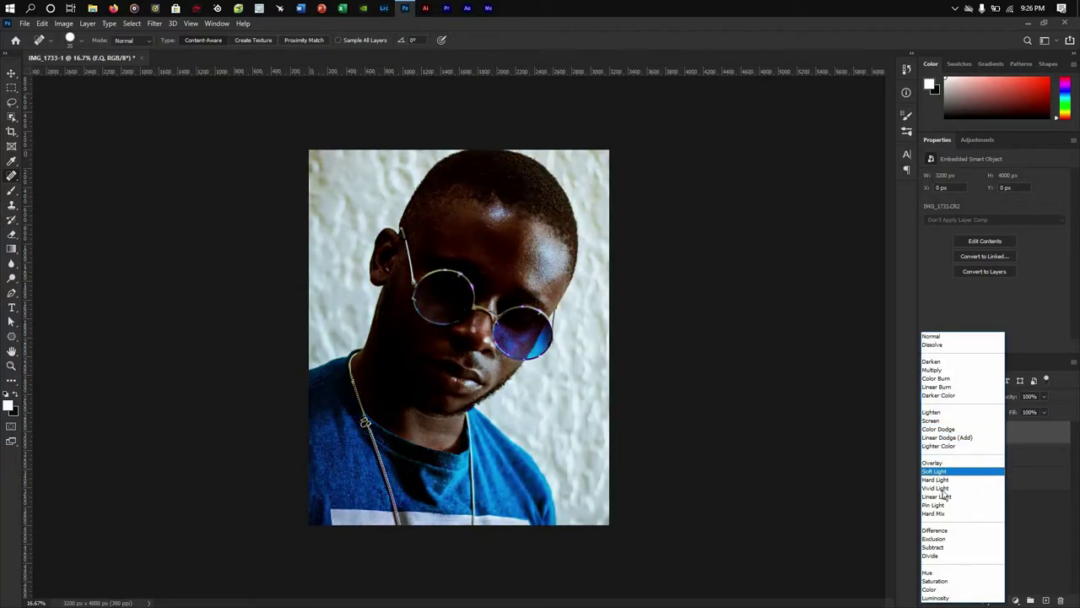
click(938, 488)
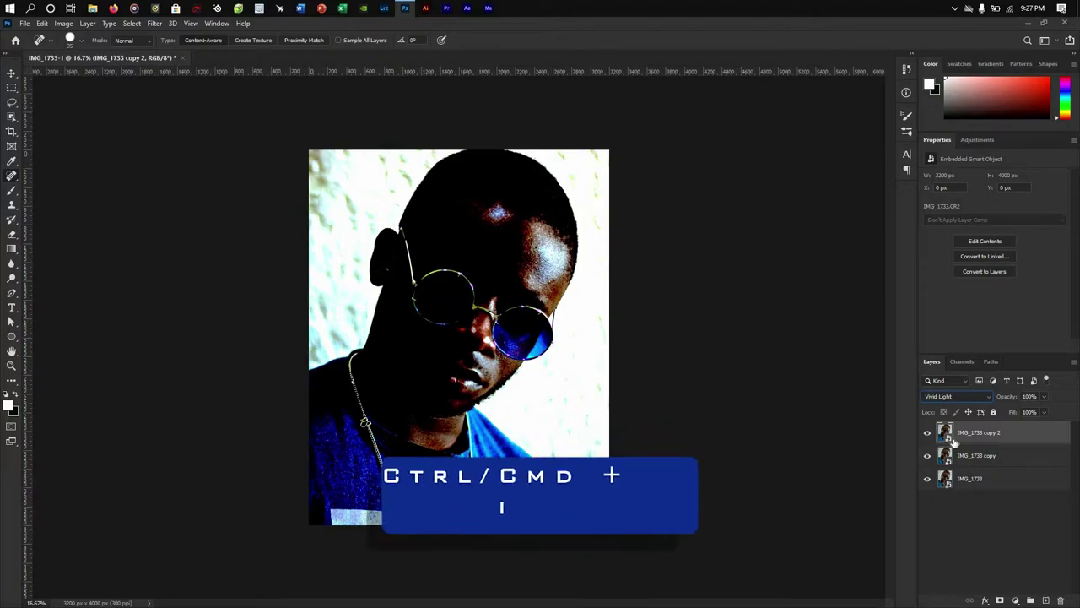
key(ctrl+i)
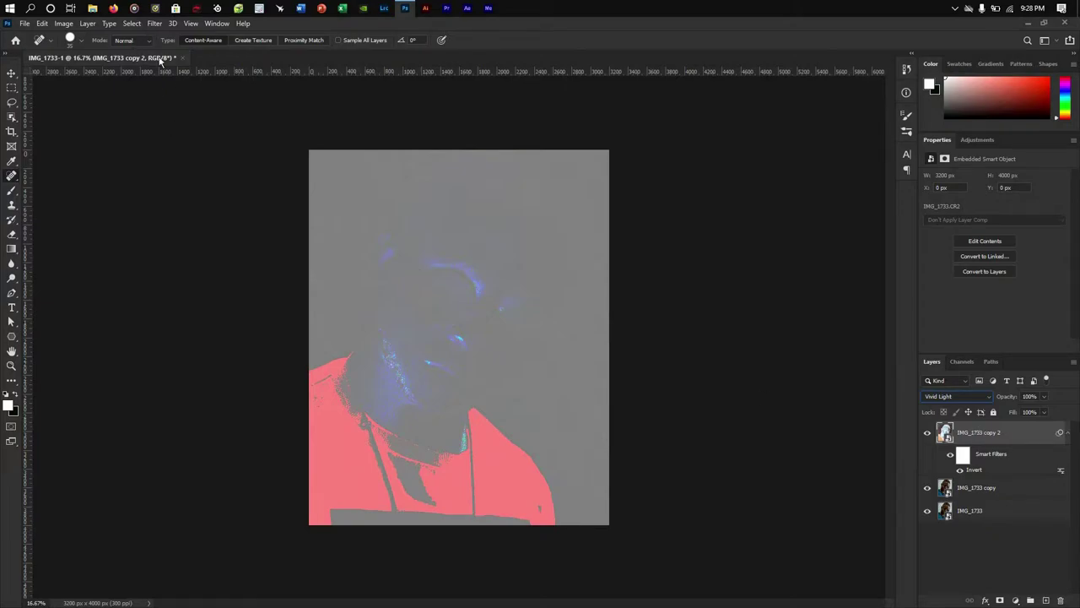
Step: Apply a Gaussian Blur with a radius of 28 pixels to the inverted top copy
click(154, 23)
mouse_move(283, 150)
click(321, 192)
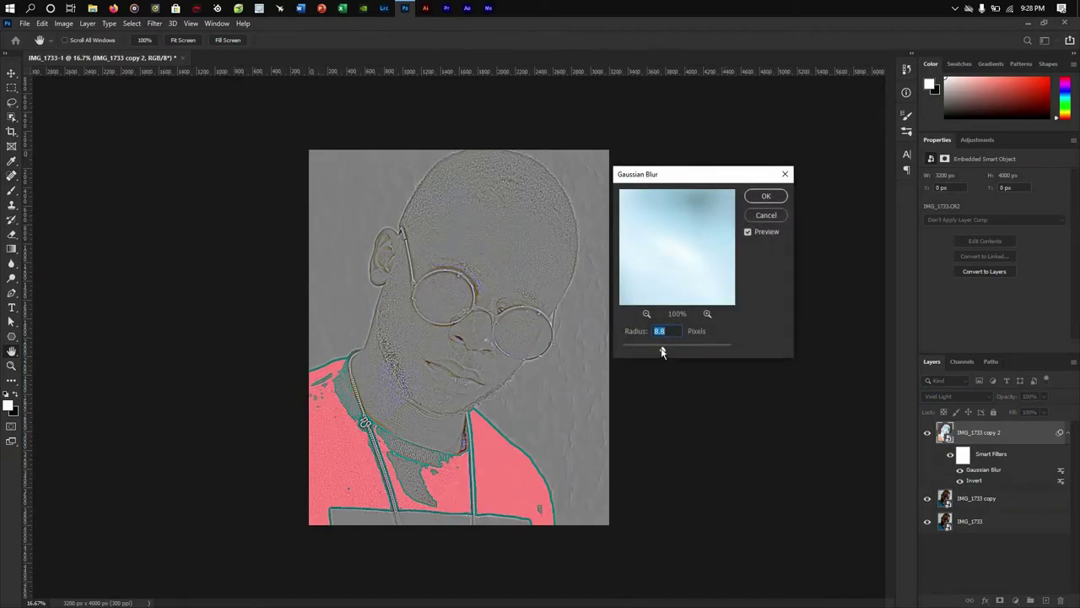
drag(661, 350, 673, 351)
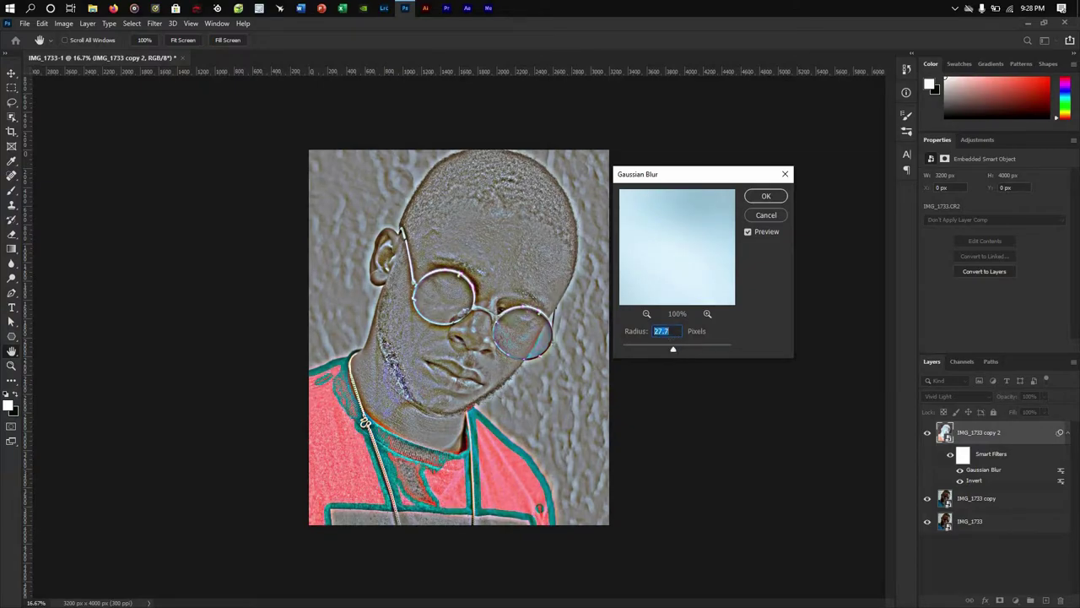
text(30)
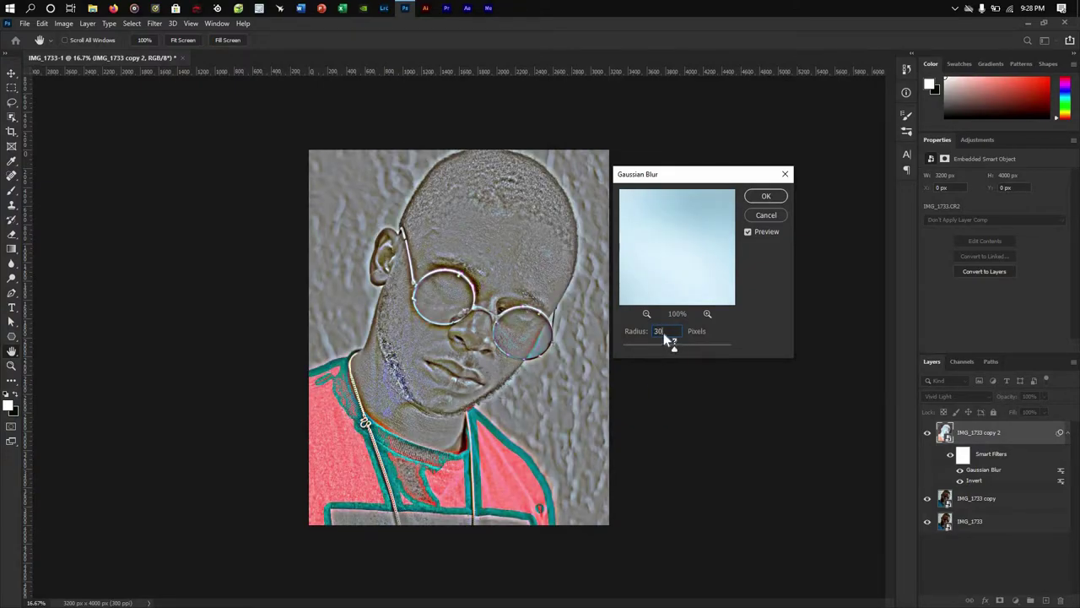
double_click(661, 334)
text(28)
click(770, 199)
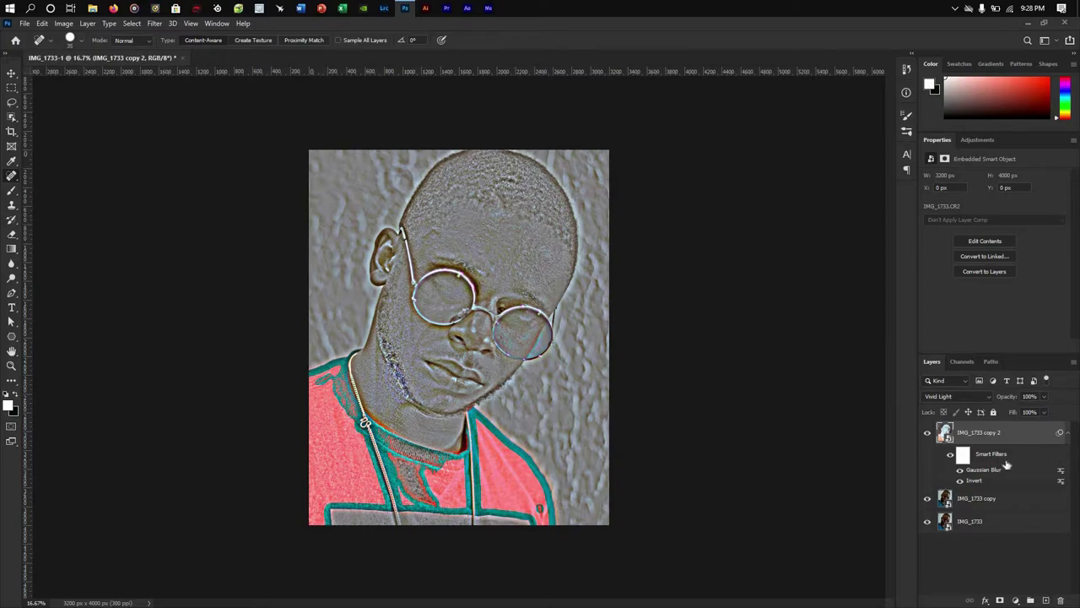
Step: Apply Invert twice to the blurred top copy and merge it with the IMG_1733 copy layer beneath it
key(ctrl+i)
key(ctrl+i)
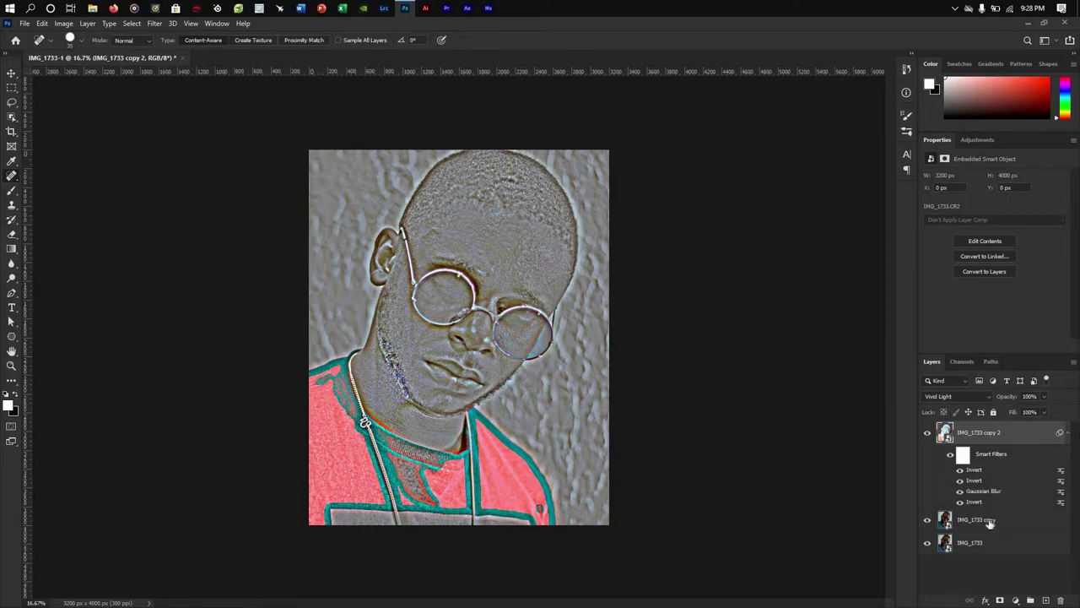
shift+click(990, 521)
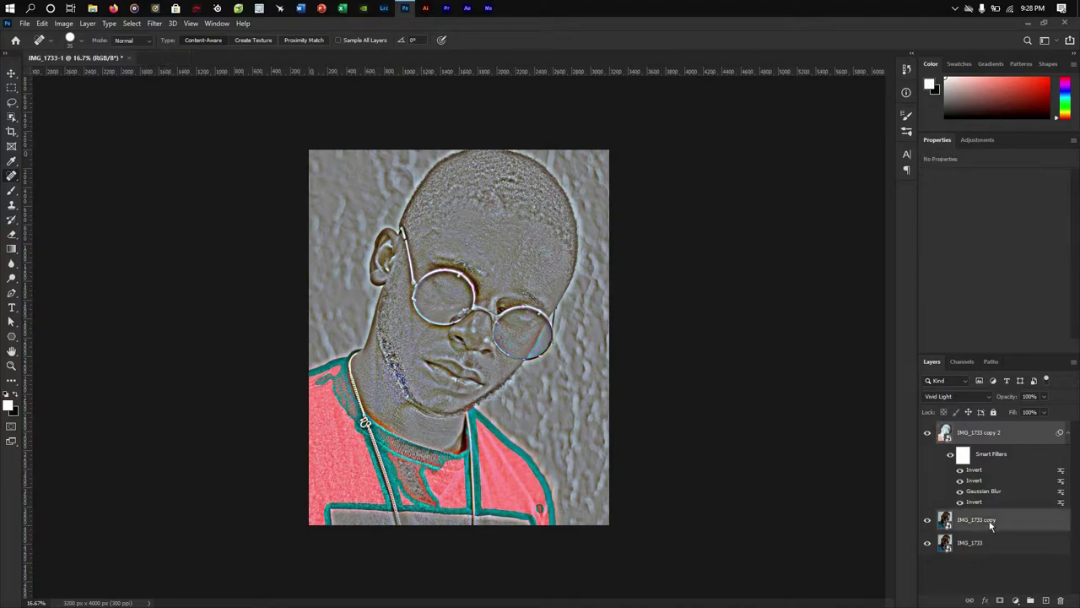
right_click(990, 521)
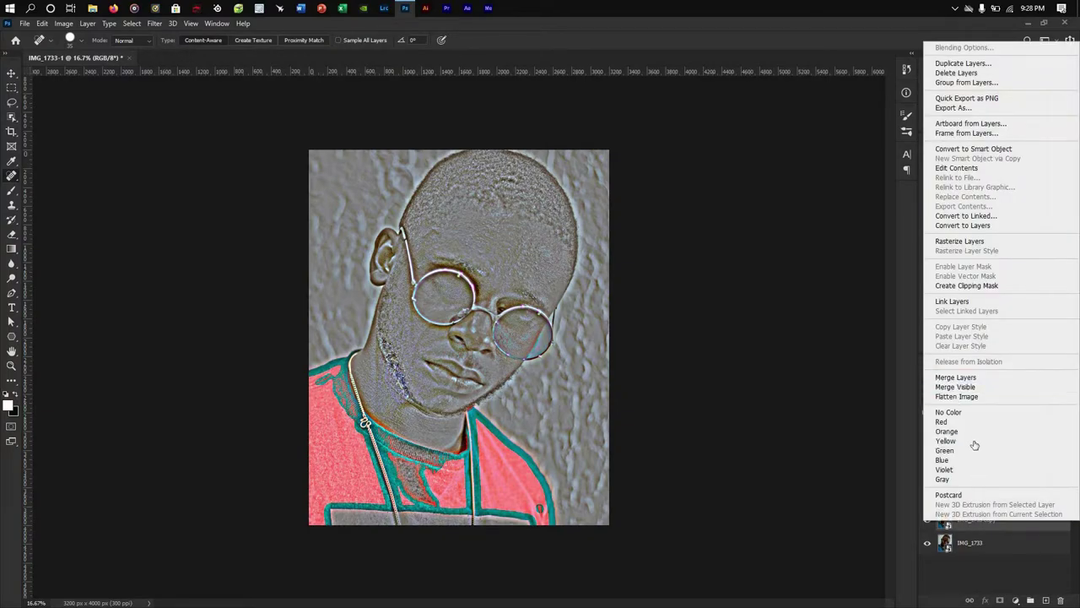
click(955, 377)
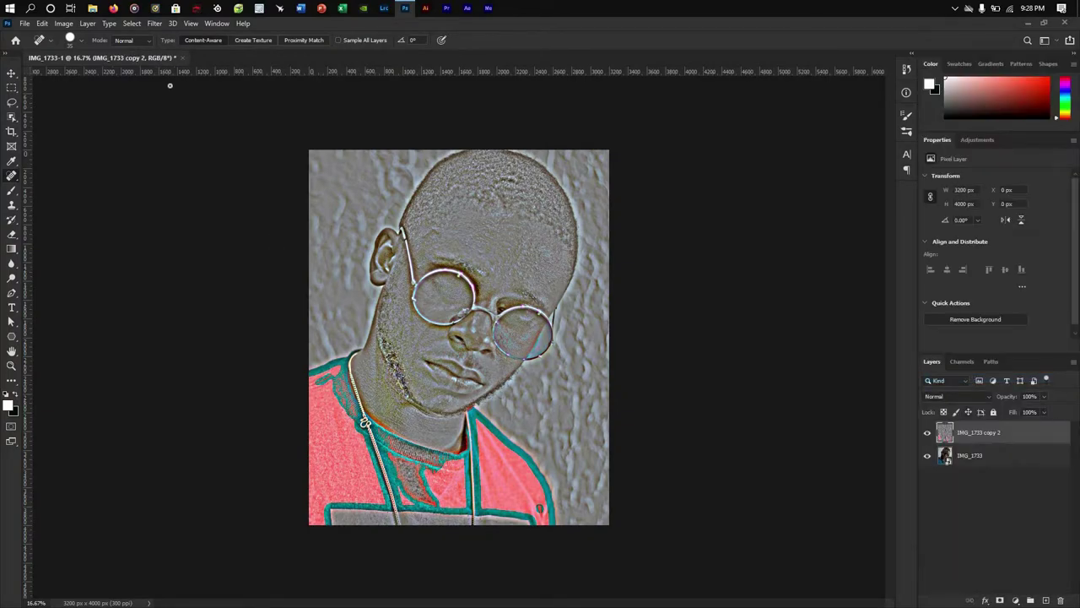
Step: Fully desaturate the merged layer with a Hue/Saturation adjustment
click(87, 23)
mouse_move(46, 26)
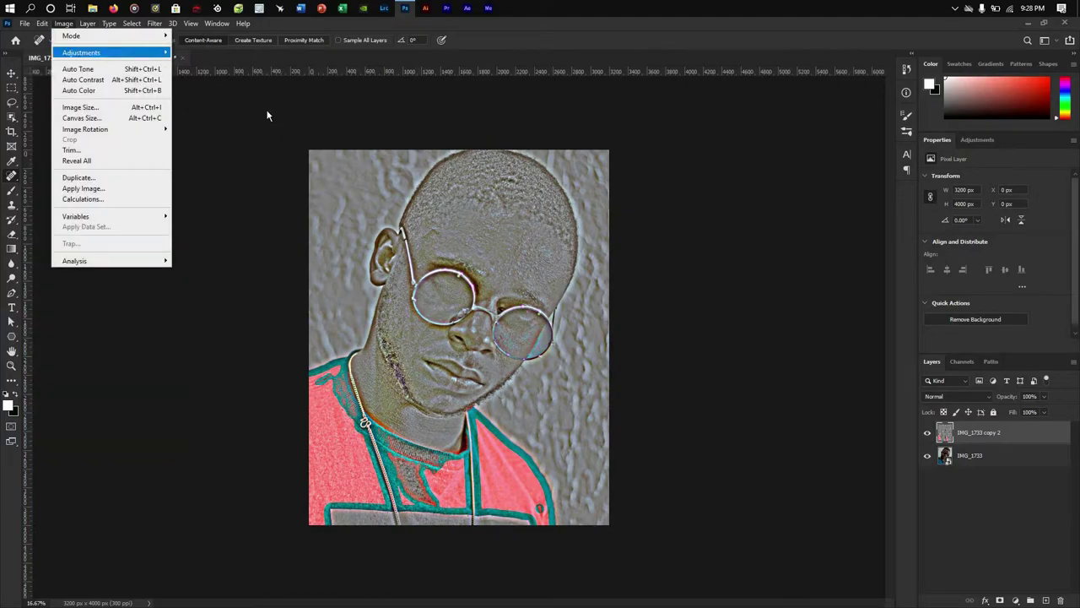
mouse_move(85, 53)
click(268, 113)
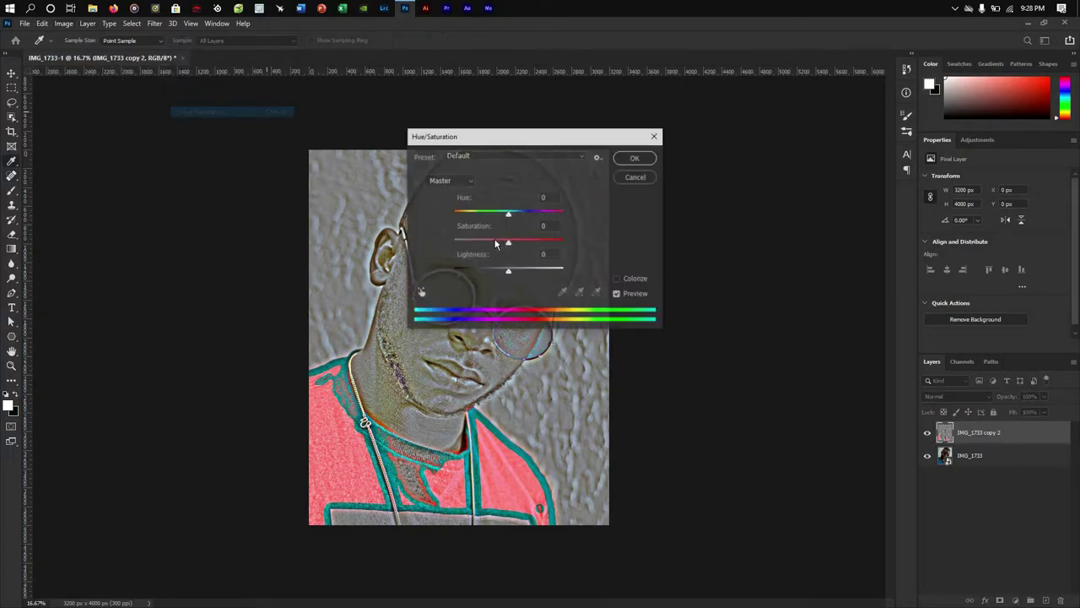
drag(508, 242, 454, 242)
click(651, 161)
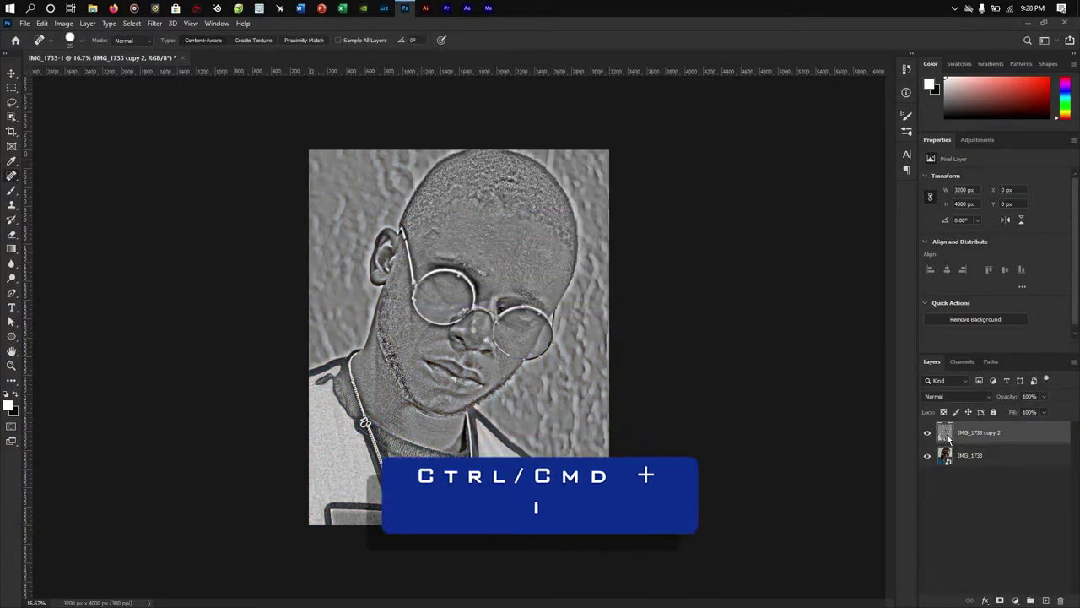
Step: Invert the desaturated layer and set its blend mode to Overlay
key(ctrl+i)
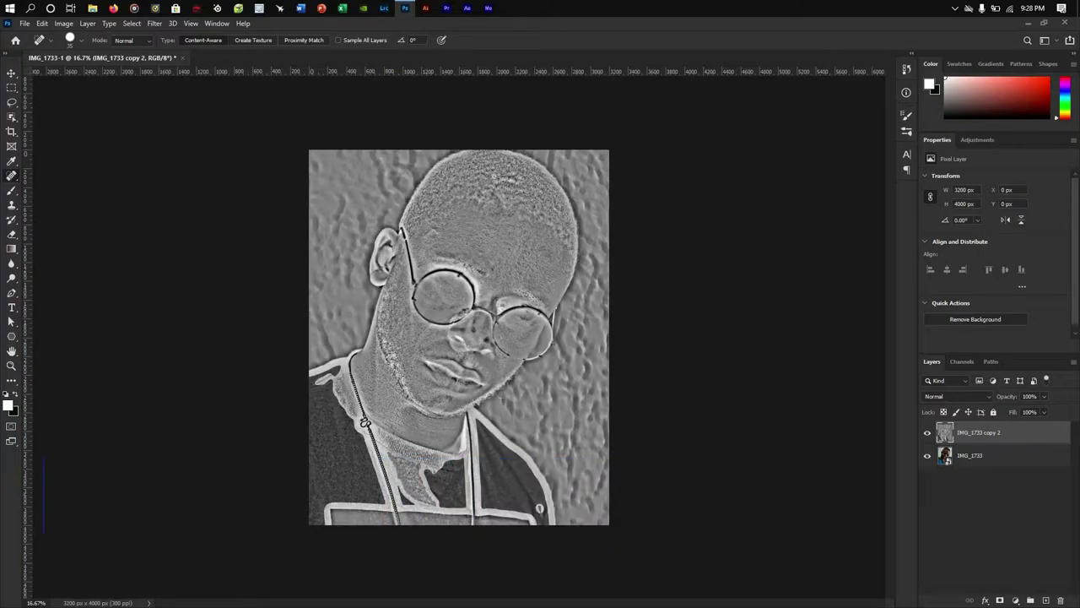
click(945, 396)
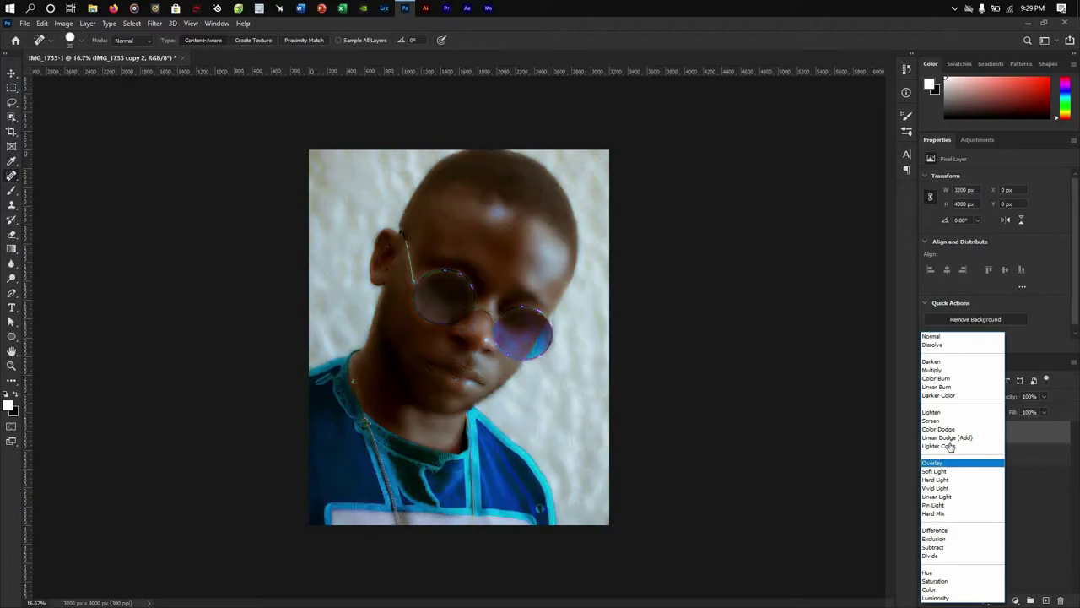
click(940, 462)
Step: Apply a Gaussian Blur with a radius of about 3 pixels to the Overlay layer
click(151, 27)
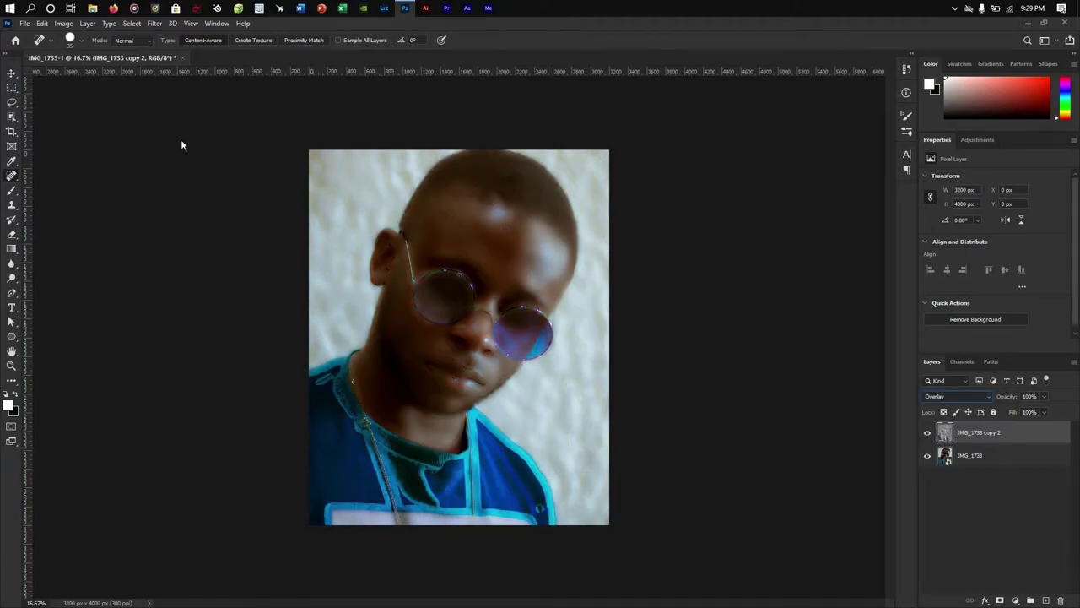
mouse_move(221, 150)
click(322, 200)
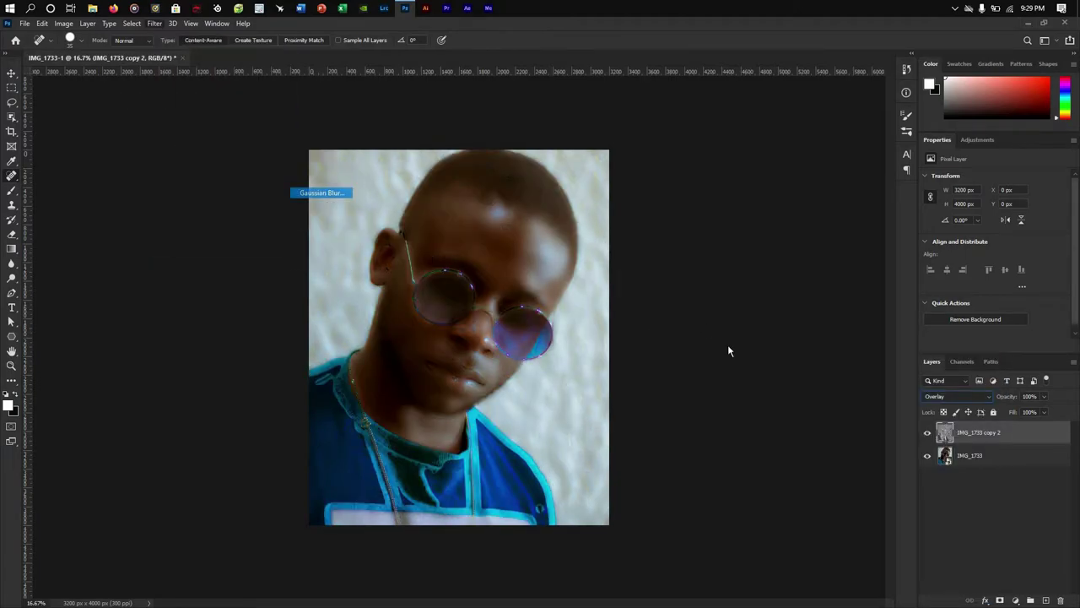
text(3)
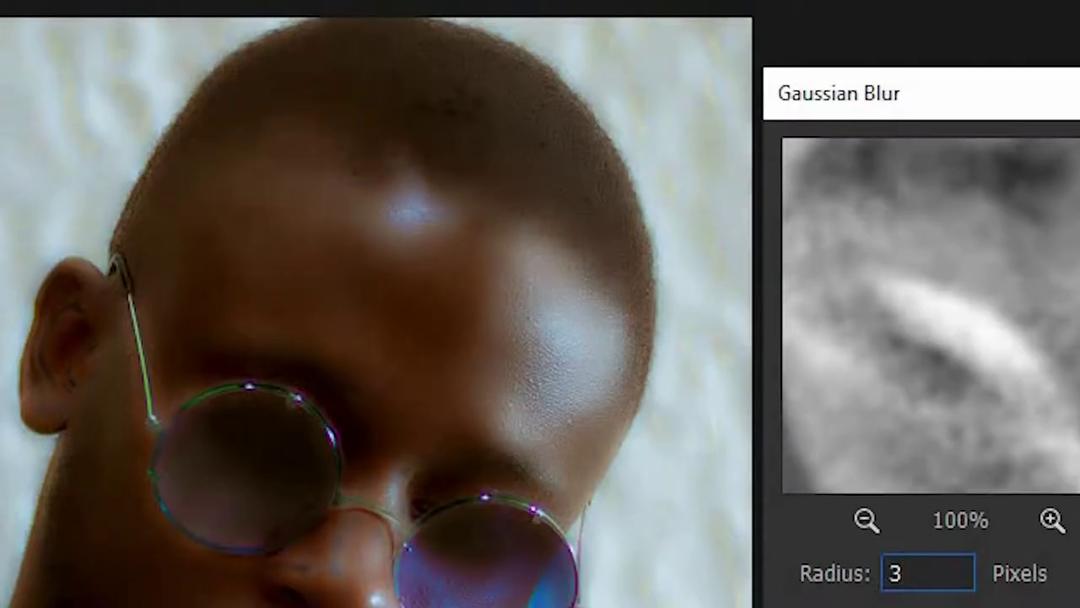
key(BackSpace)
text(2.5)
key(Up)
key(Up)
key(Up)
key(Up)
key(Up)
key(Up)
key(Down)
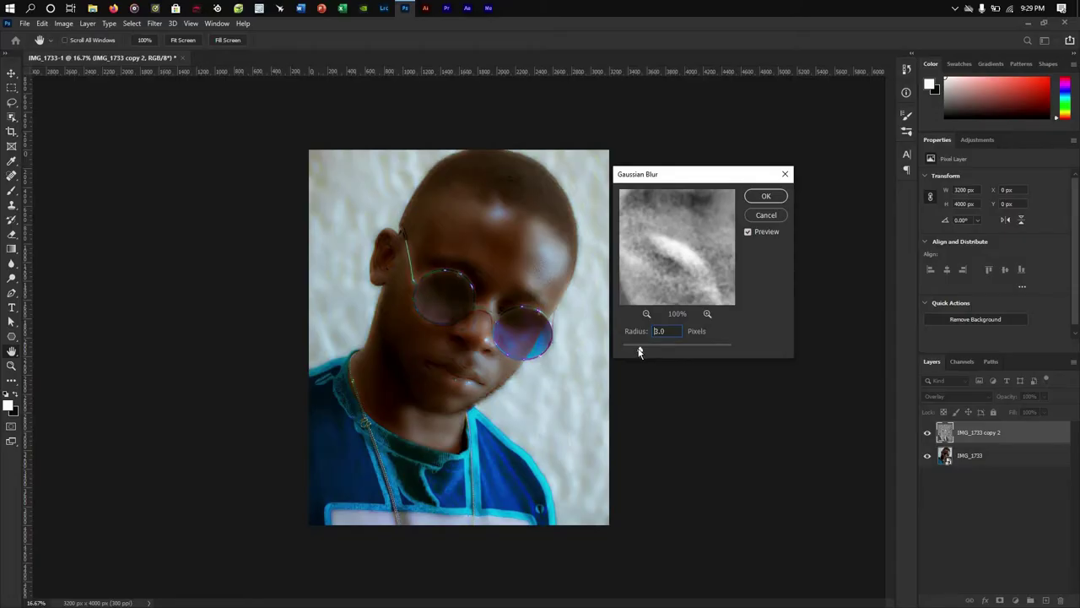
drag(639, 353, 640, 348)
click(766, 199)
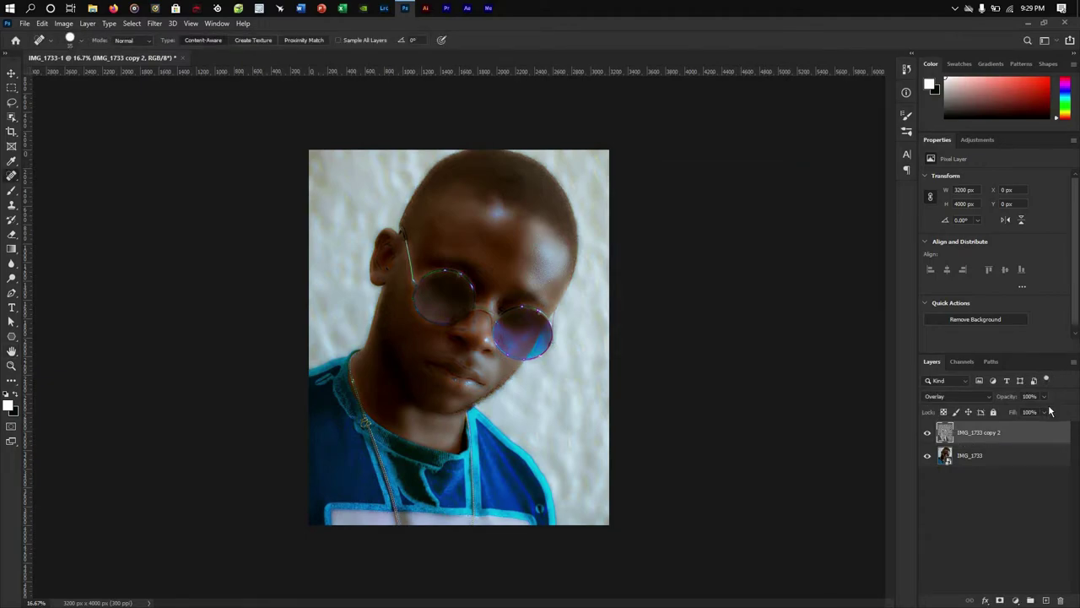
Step: Add a layer mask to the Overlay layer and invert it to black
click(1000, 600)
key(ctrl+i)
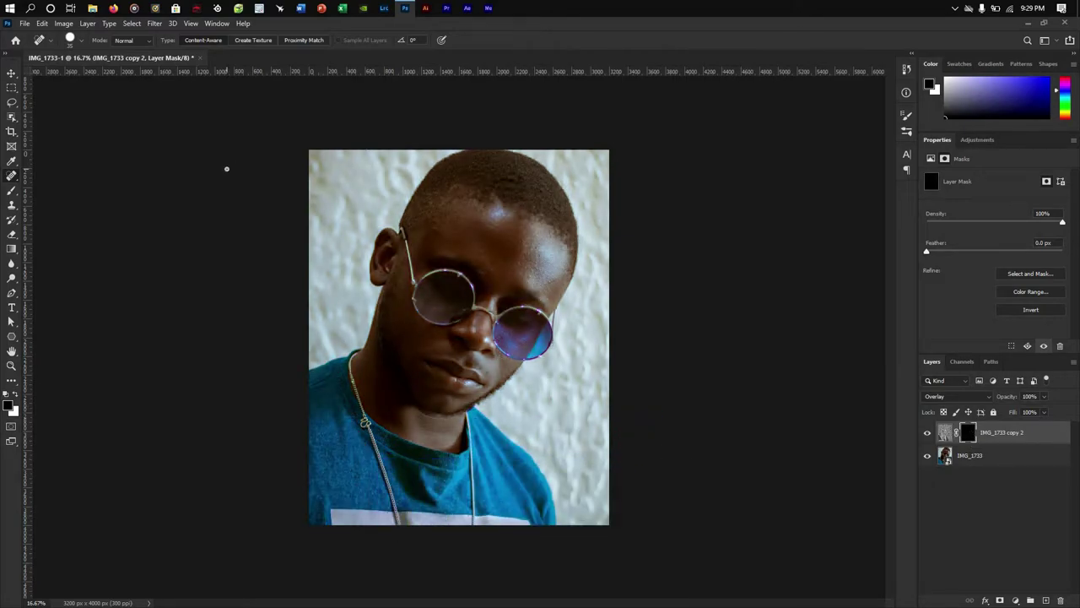
Step: Paint white on the mask over the forehead with a soft 400-pixel brush to reveal the skin smoothing
key(b)
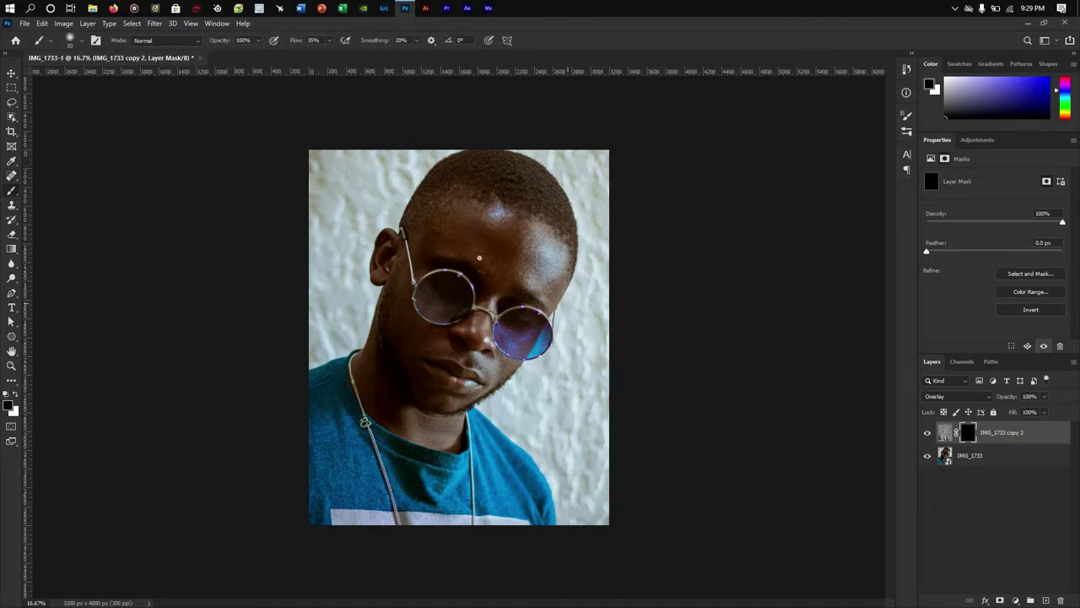
scroll(495, 191, up, 6)
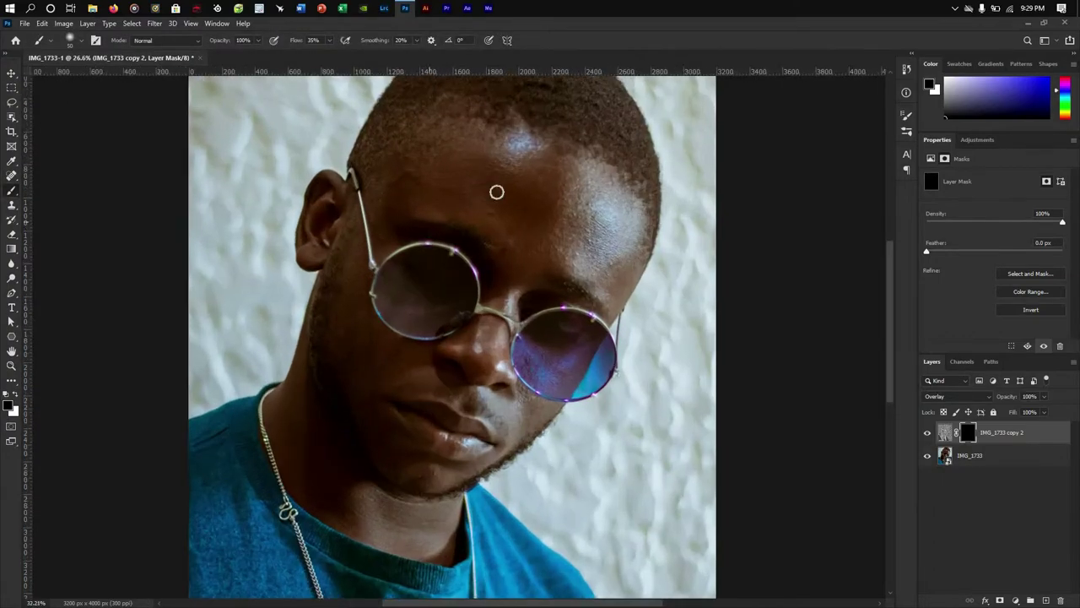
scroll(496, 192, down, 2)
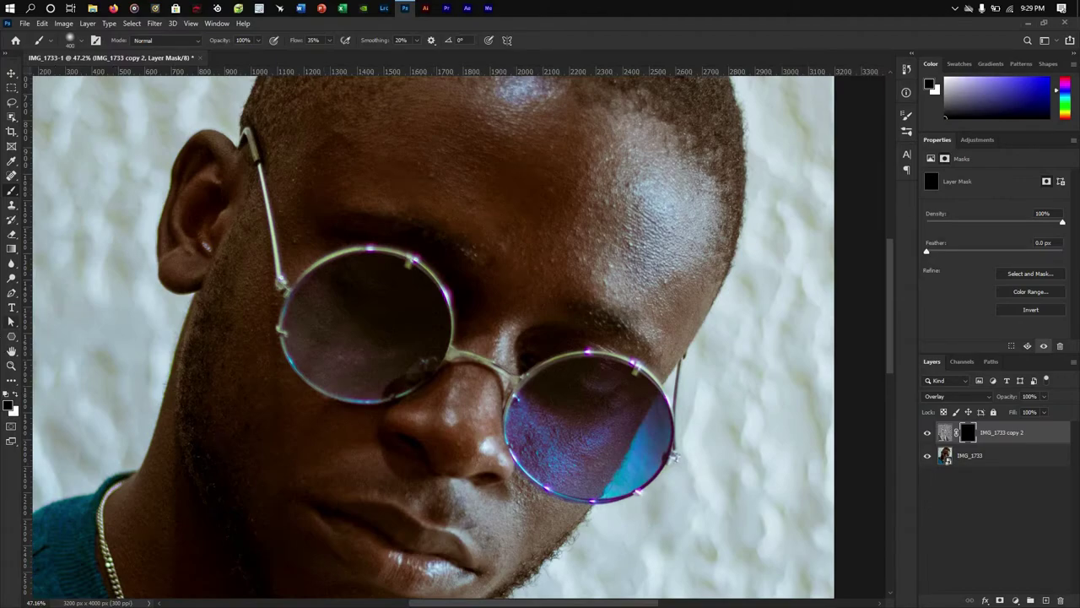
key(x)
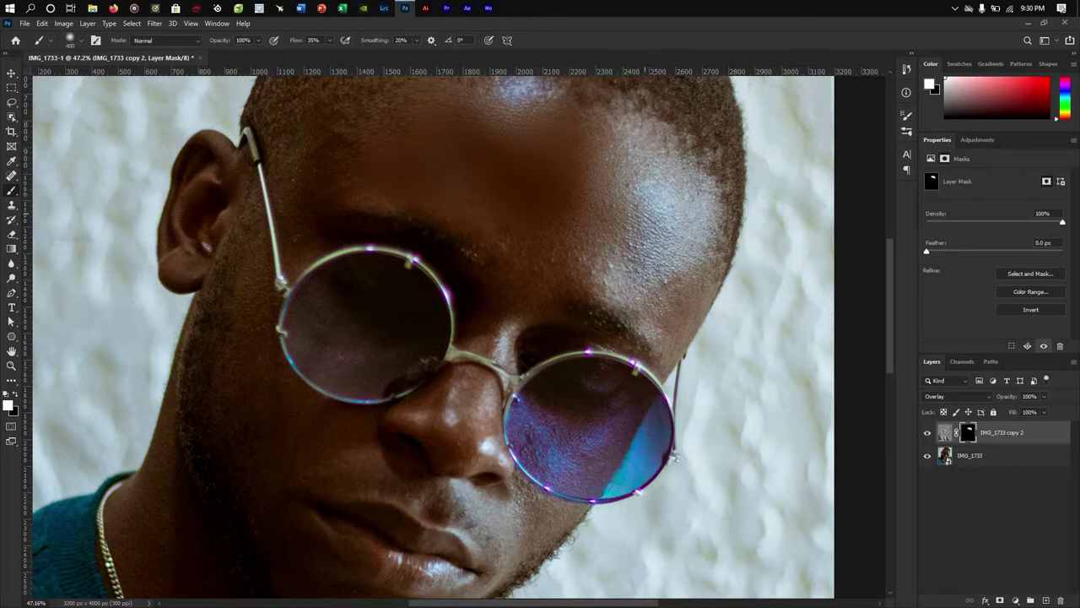
Step: Paint white on the mask over the neck skin beside the necklace with a soft 150-pixel brush
drag(357, 271, 520, 219)
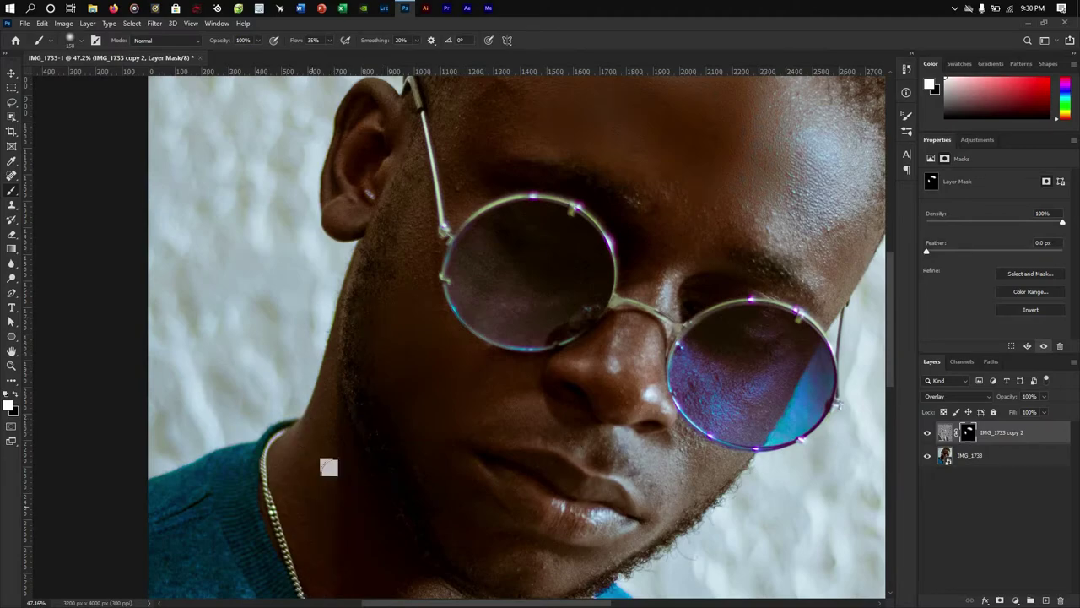
drag(328, 485, 302, 560)
scroll(329, 506, up, 5)
drag(329, 504, 374, 342)
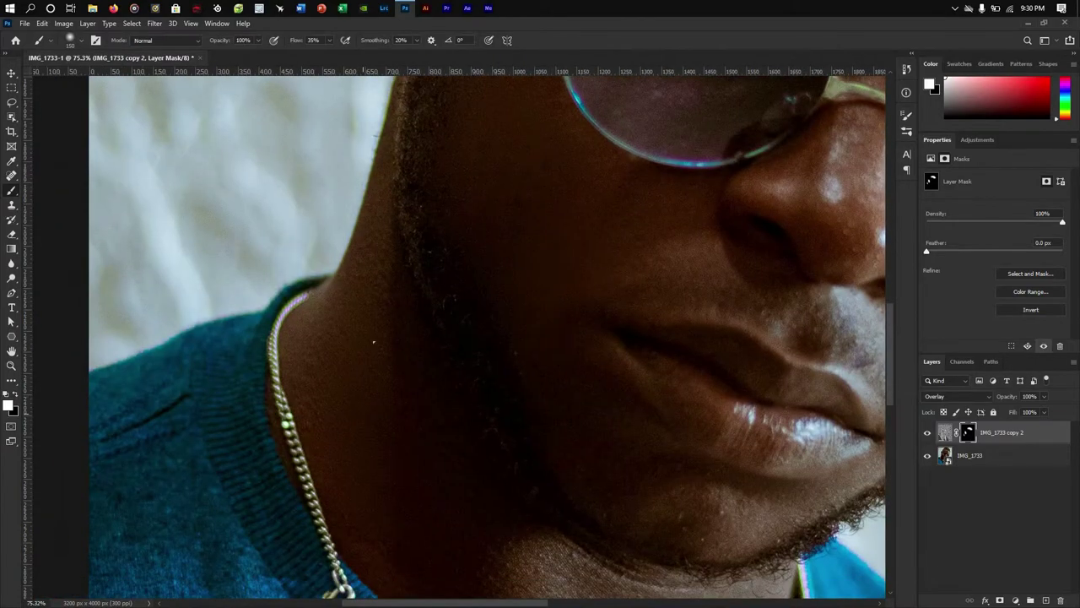
Step: Set the brush flow to 20% and paint white on the smoothing mask over the lower neck and throat
click(314, 41)
text(20)
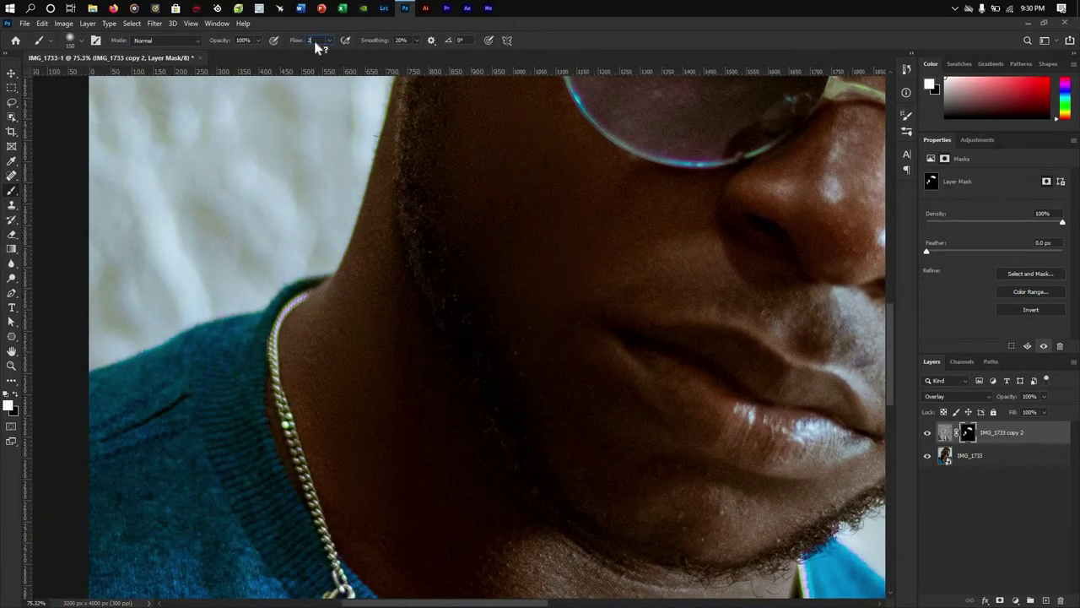
drag(398, 433, 284, 219)
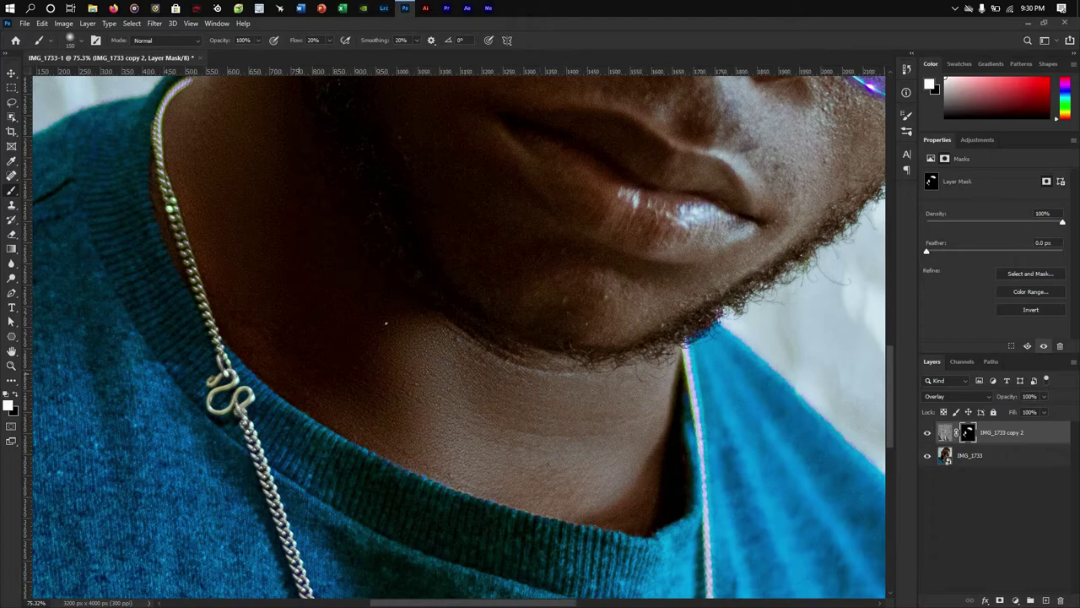
drag(604, 291, 564, 340)
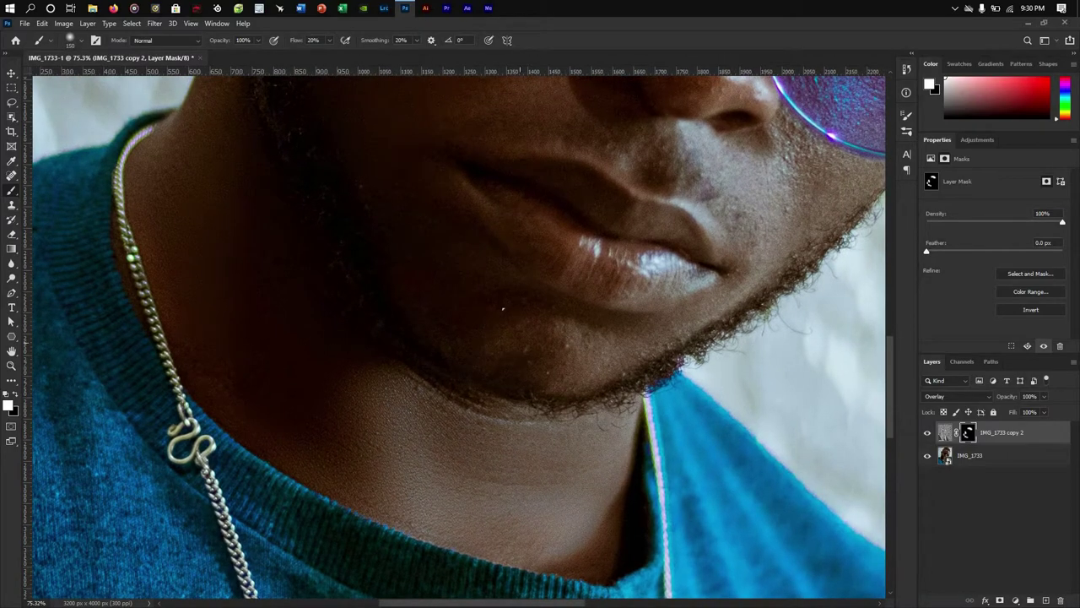
Step: Set the brush flow to 15% and continue revealing the smoothing on the mask around the mouth and chin
double_click(316, 43)
text(15)
drag(739, 205, 617, 272)
click(968, 432)
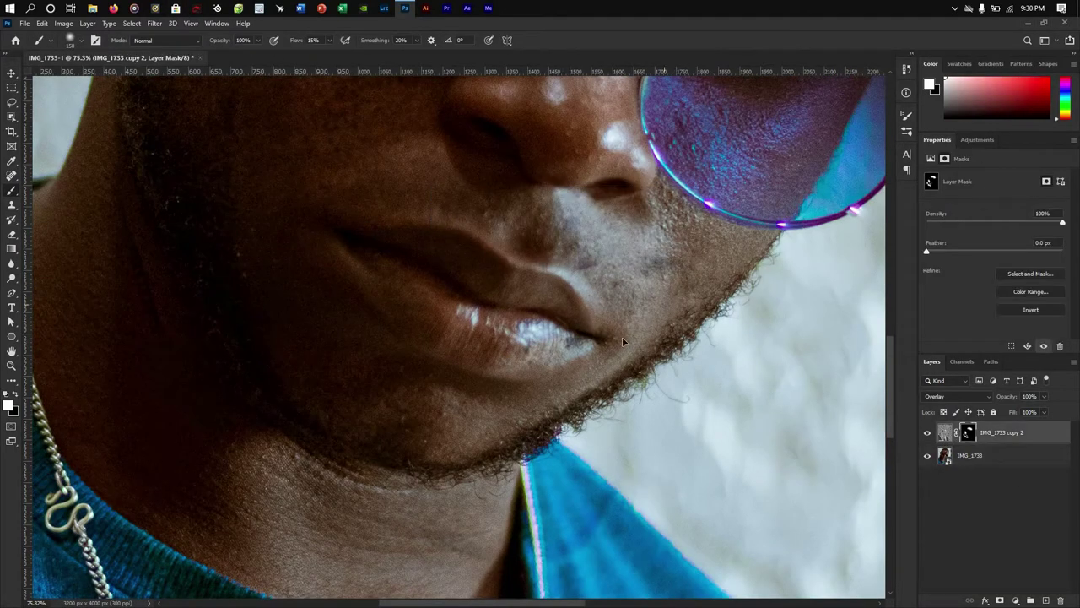
scroll(576, 319, up, 2)
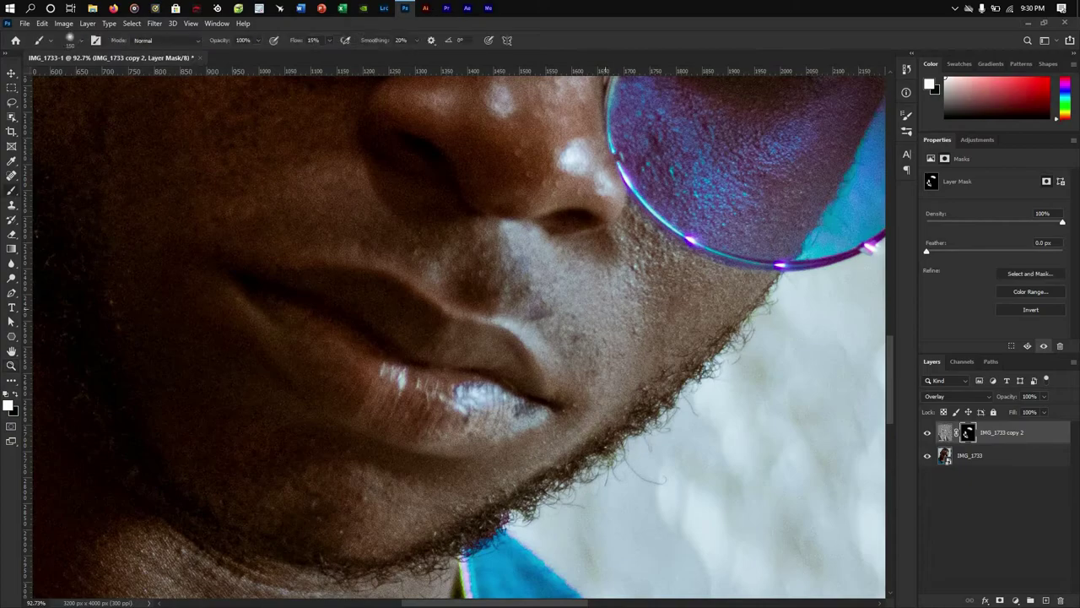
Step: Step back to an earlier brush stroke in the history and dab black on the mask beside the mouth
scroll(559, 220, down, 5)
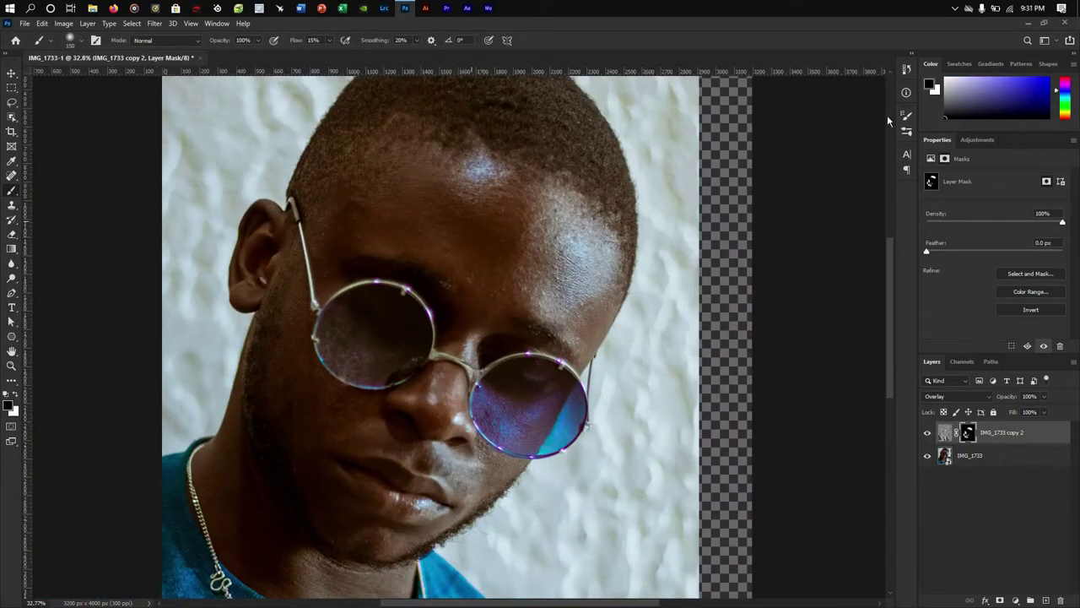
click(907, 69)
scroll(826, 94, up, 3)
click(827, 98)
scroll(429, 509, up, 7)
click(509, 438)
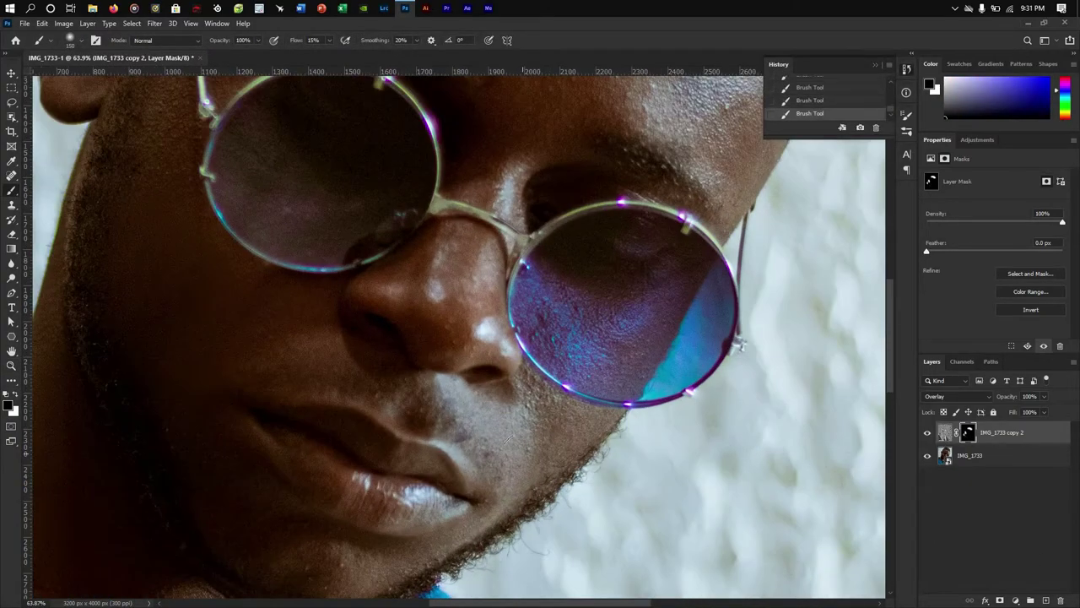
Step: Switch the brush to white at 35% flow and paint the smoothing mask over the nose and cheeks
key(x)
click(316, 44)
text(35)
key(Return)
drag(639, 293, 508, 427)
drag(493, 234, 592, 428)
scroll(258, 374, down, 3)
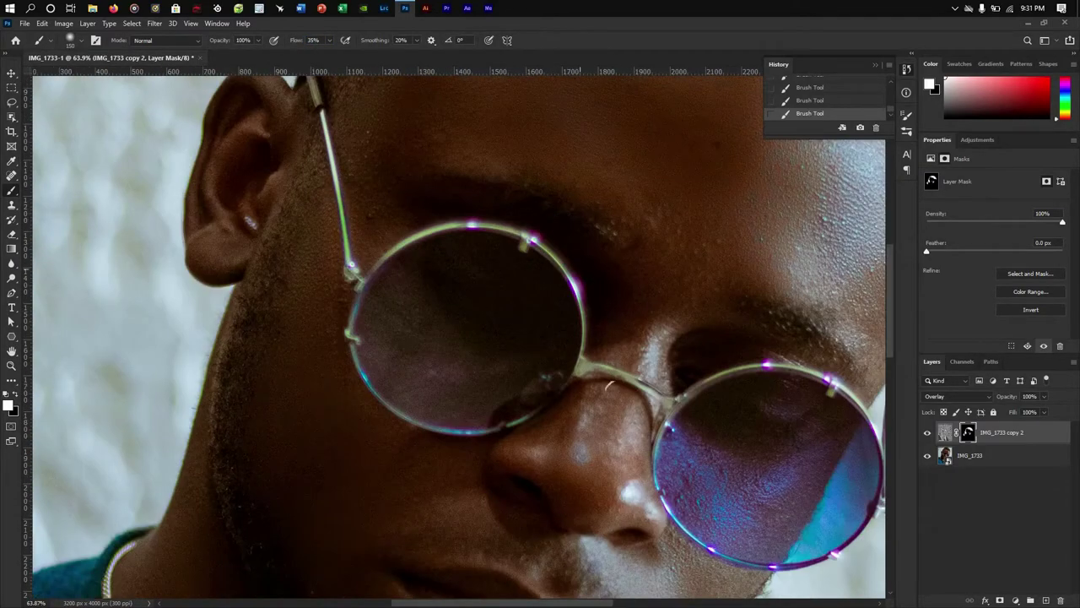
scroll(528, 279, down, 5)
scroll(529, 280, up, 2)
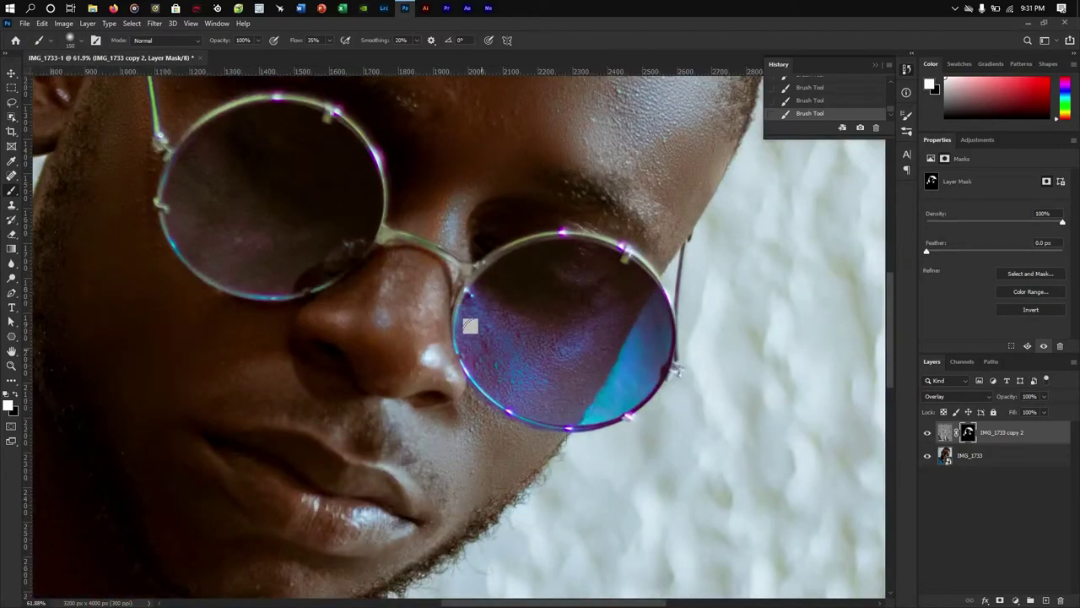
Step: Set a 250-pixel brush to 75% flow and paint white on the mask over the cheek beside the darker lens
scroll(471, 325, up, 3)
click(316, 42)
text(75)
key(Return)
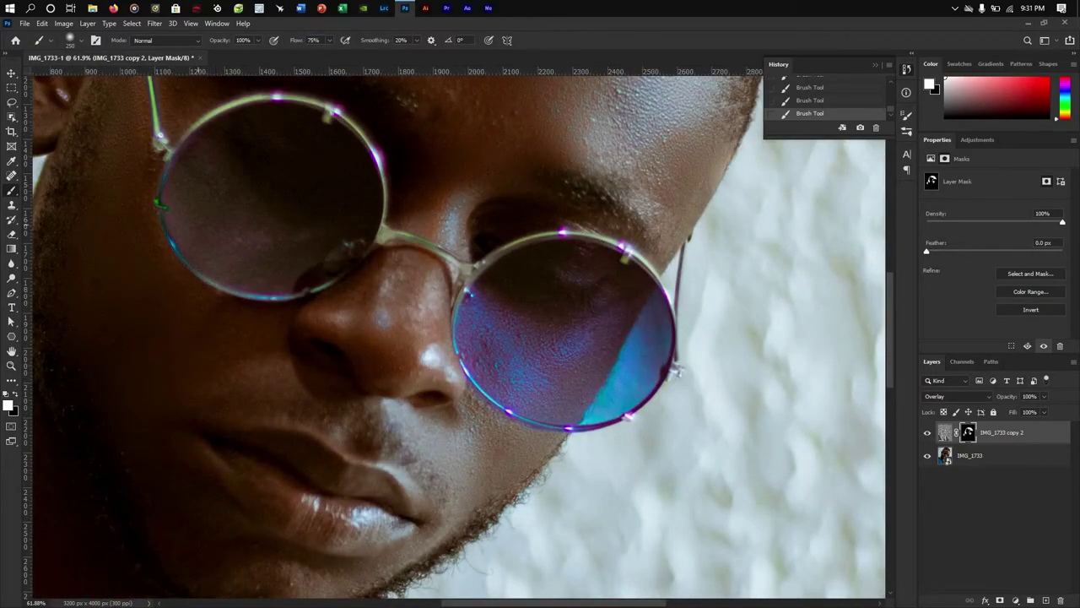
scroll(116, 203, down, 3)
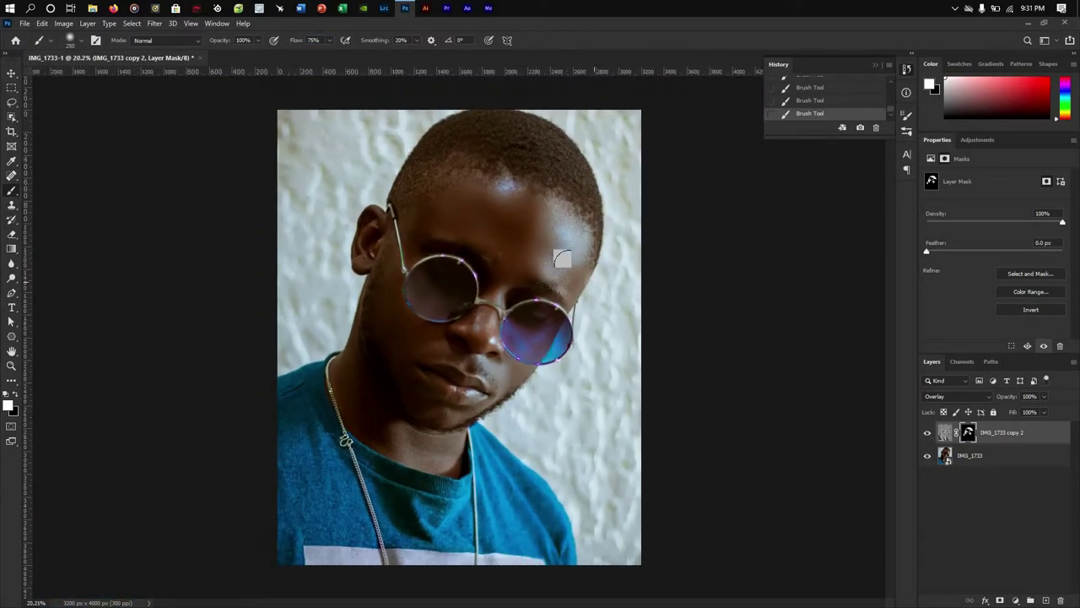
scroll(562, 253, up, 2)
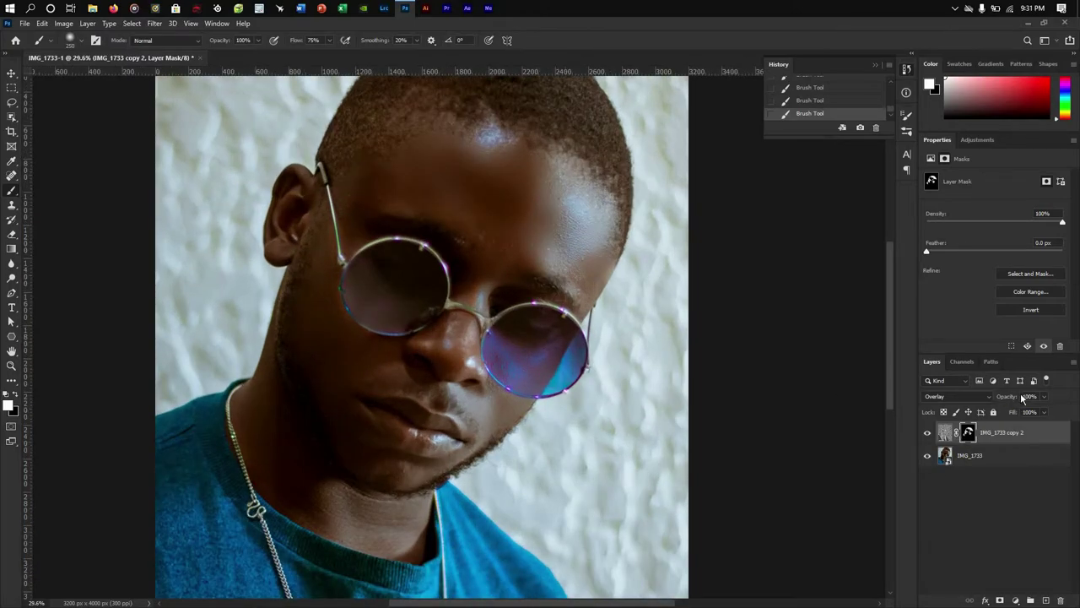
Step: Set the Overlay layer's opacity to 75% and toggle its visibility to compare the portrait before and after smoothing
drag(1016, 401, 1004, 402)
text(75)
key(Return)
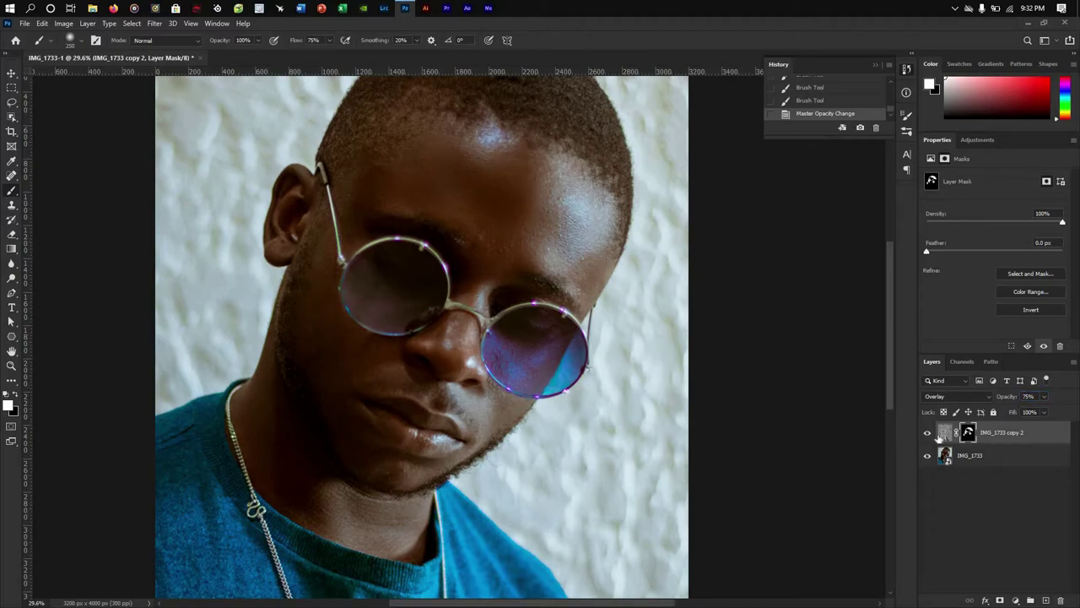
click(928, 433)
click(928, 433)
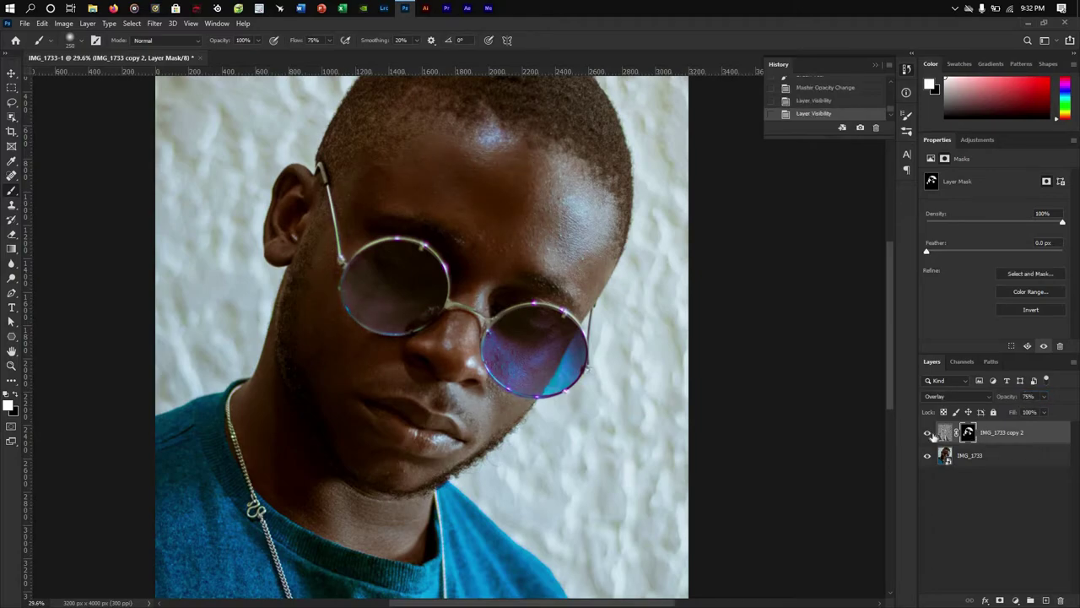
click(928, 433)
click(928, 434)
key(ctrl+0)
scroll(920, 498, down, 2)
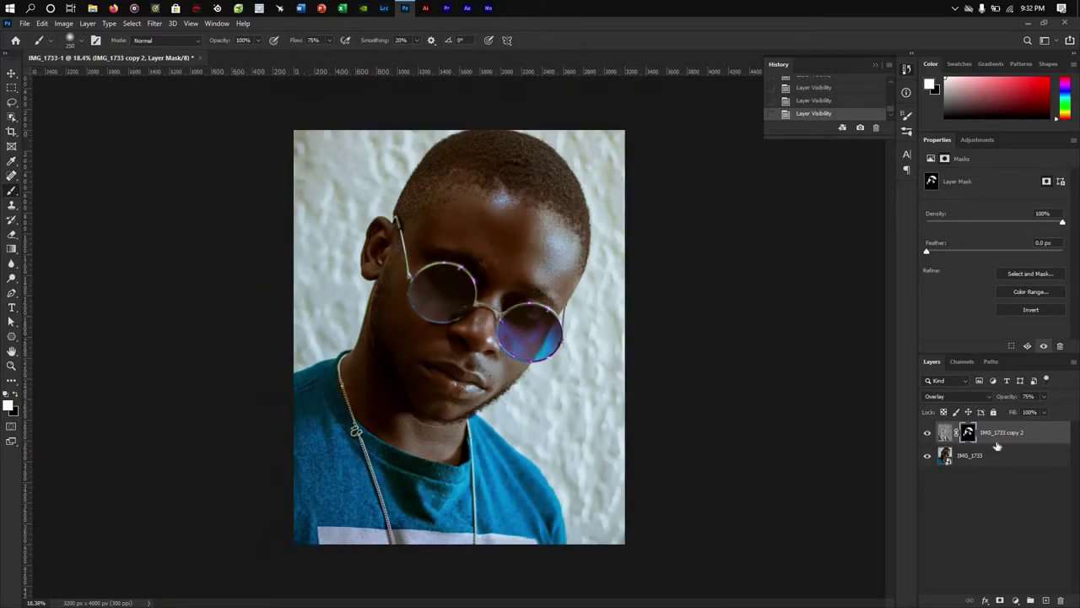
key(ctrl+2)
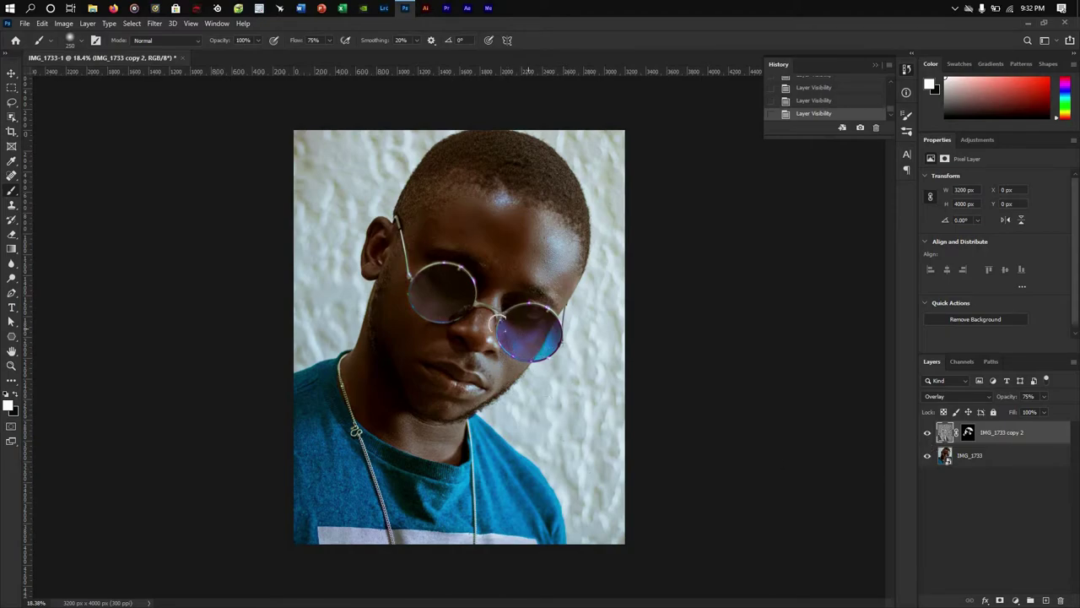
click(508, 330)
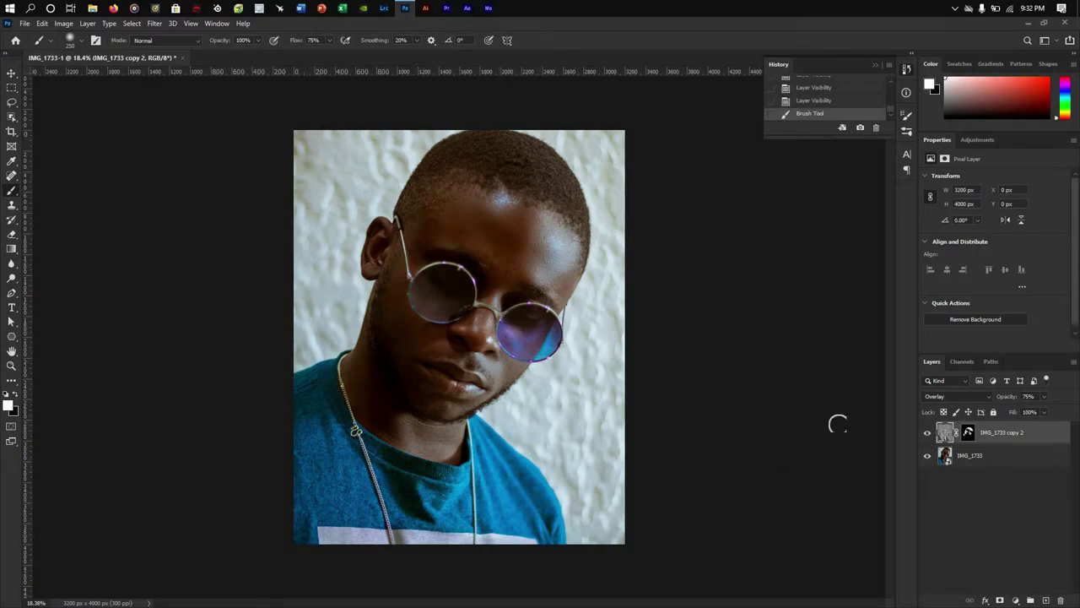
key(ctrl+z)
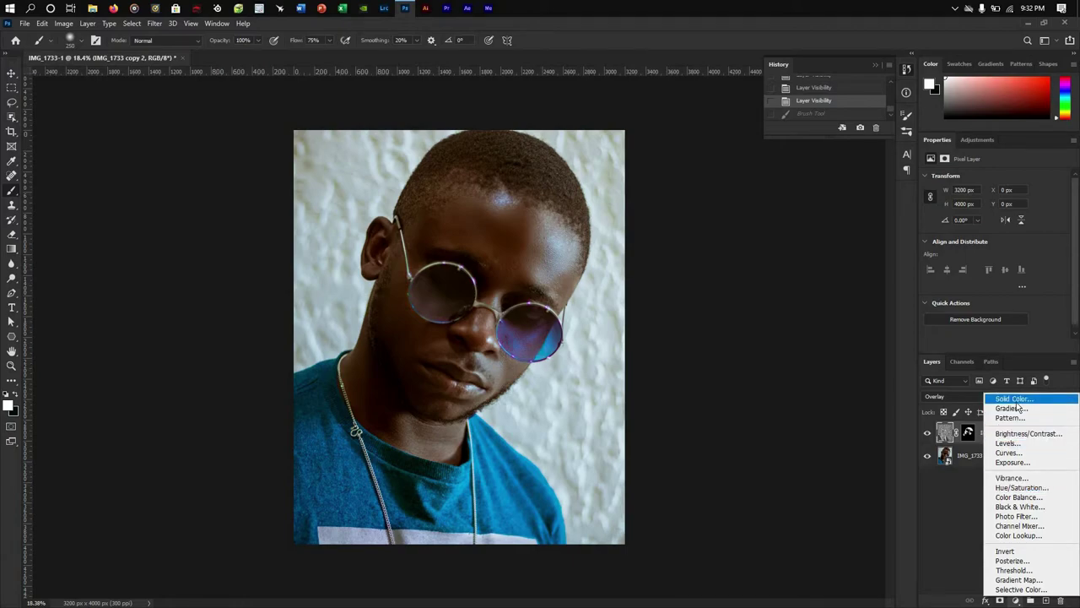
Step: Add a Hue/Saturation adjustment layer with Colorize enabled, hue 222 and saturation 100
click(1021, 487)
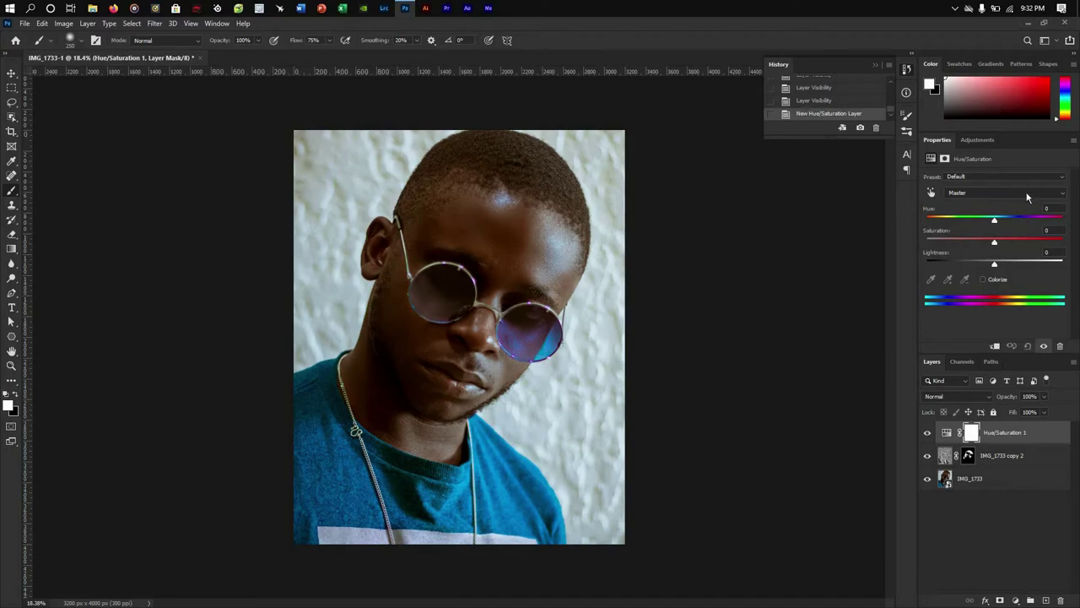
click(982, 278)
click(1055, 215)
text(222)
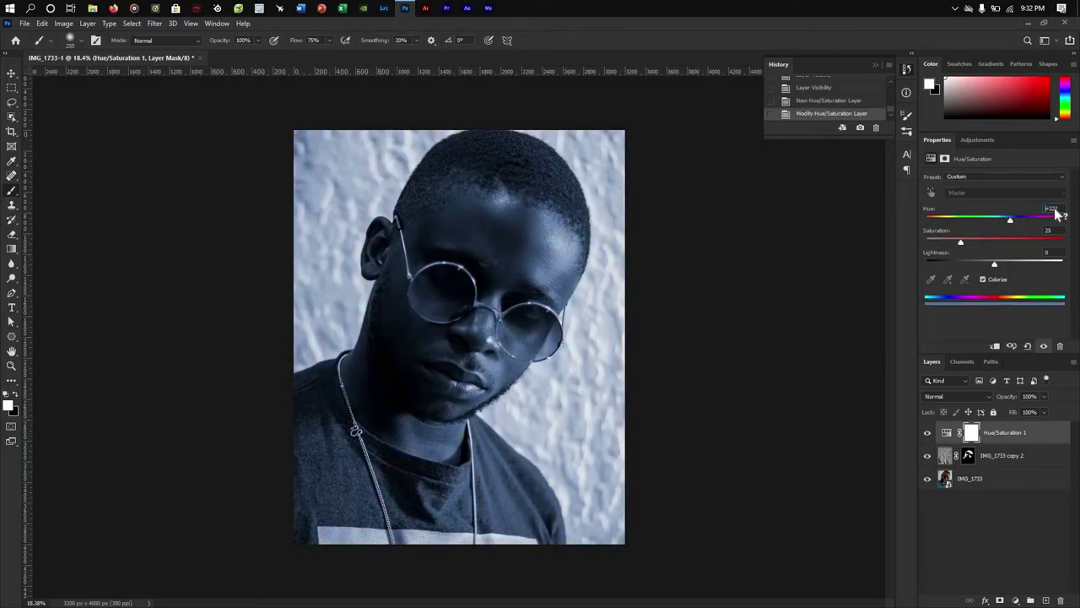
drag(1040, 242, 1062, 242)
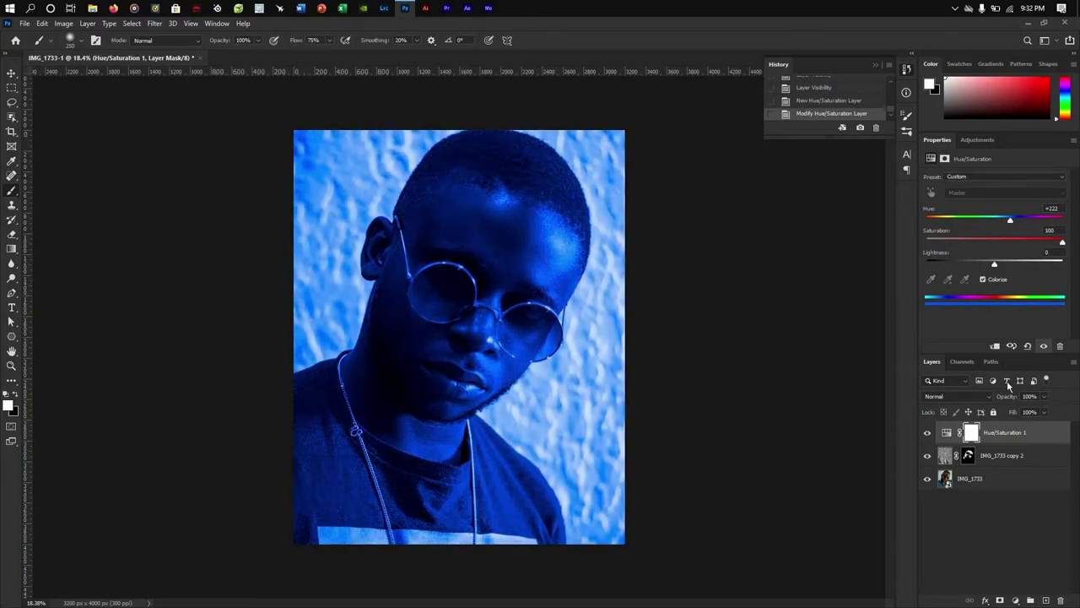
Step: Invert the Hue/Saturation mask to black and paint white over the middle of the purple sunglass lens
click(972, 432)
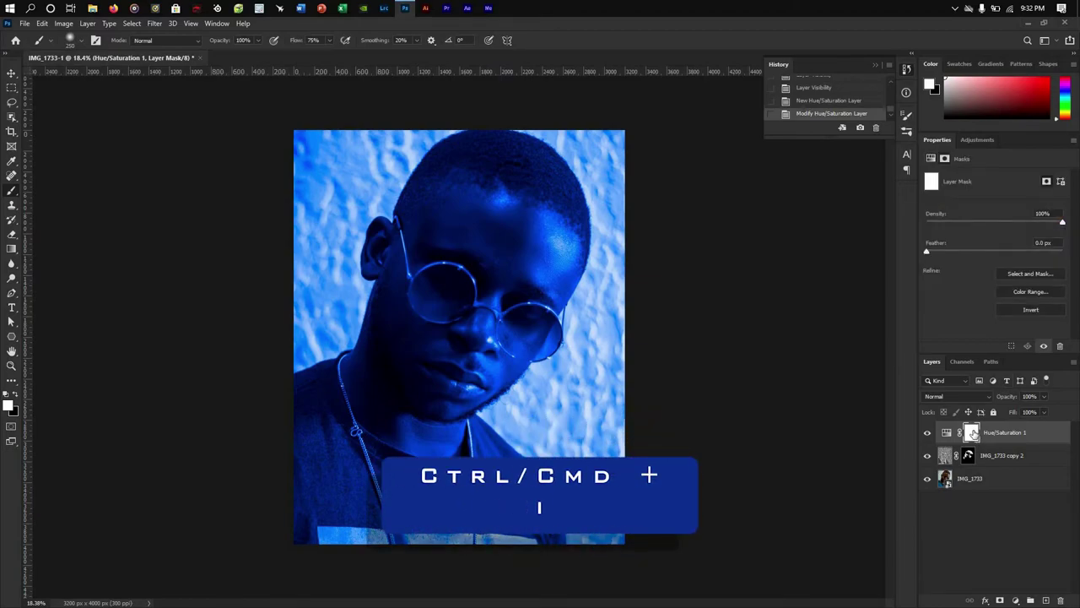
key(ctrl+i)
scroll(661, 332, up, 11)
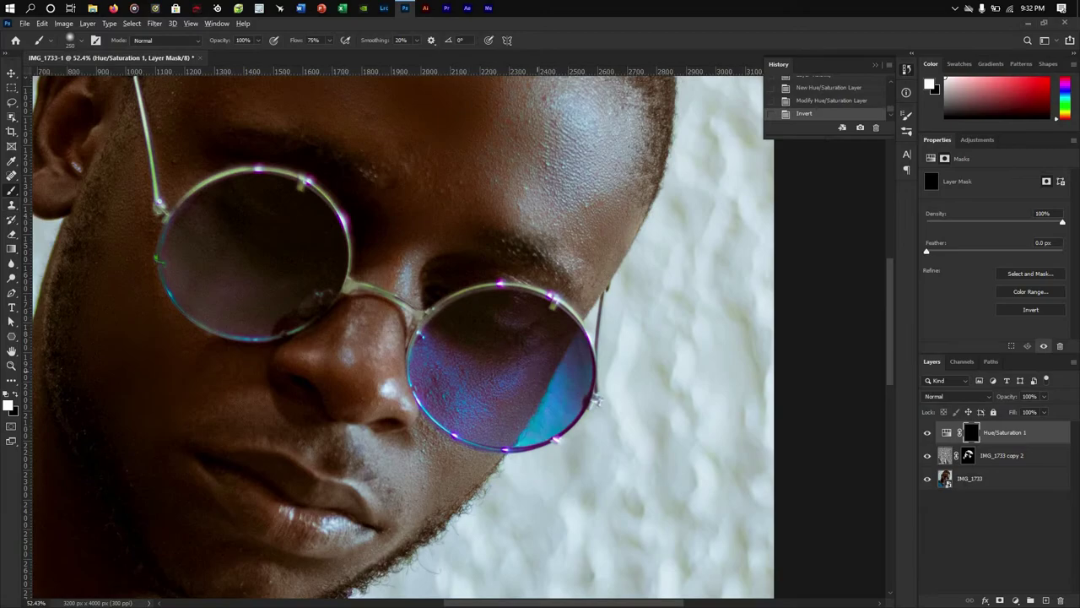
scroll(596, 403, up, 3)
mouse_move(434, 358)
mouse_down()
mouse_move(498, 418)
mouse_move(429, 384)
mouse_up()
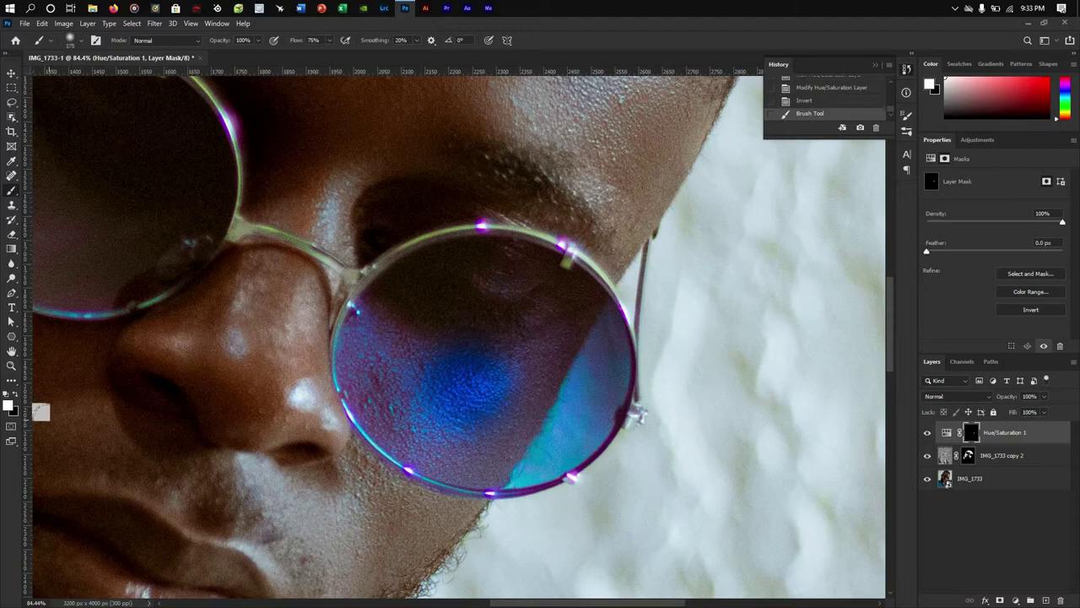
mouse_move(422, 351)
mouse_down()
mouse_move(407, 285)
mouse_move(429, 330)
mouse_move(424, 260)
mouse_move(570, 285)
mouse_move(544, 294)
mouse_move(481, 249)
mouse_move(525, 250)
mouse_move(455, 224)
mouse_move(554, 274)
mouse_move(608, 321)
mouse_move(624, 368)
mouse_move(487, 331)
mouse_move(532, 320)
mouse_move(506, 358)
mouse_up()
Step: Extend the blue tint to the lens's upper edge with a 90-pixel brush and mask out the spill above the rim with black
scroll(405, 258, up, 1)
scroll(405, 257, up, 3)
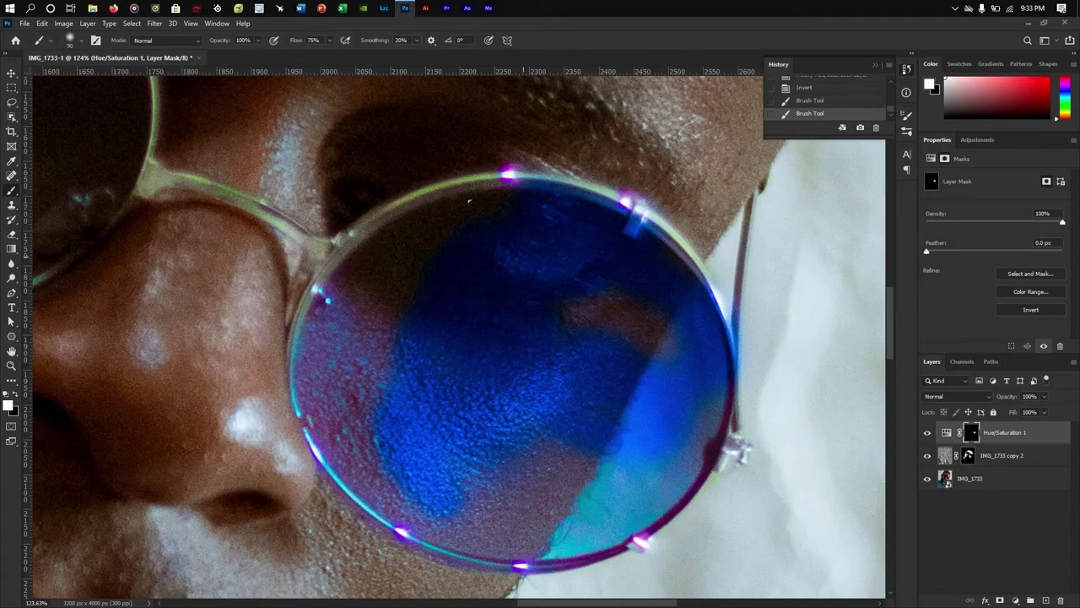
mouse_move(496, 169)
mouse_down()
mouse_move(156, 211)
mouse_move(148, 226)
mouse_move(203, 168)
mouse_move(229, 93)
mouse_move(321, 156)
mouse_move(245, 108)
mouse_up()
key(x)
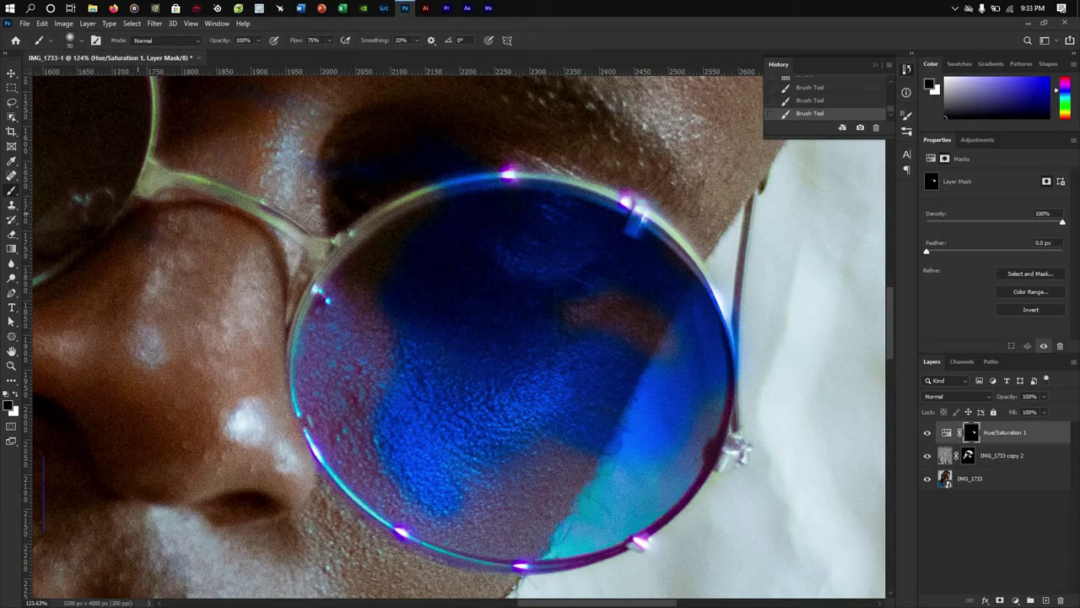
key(x)
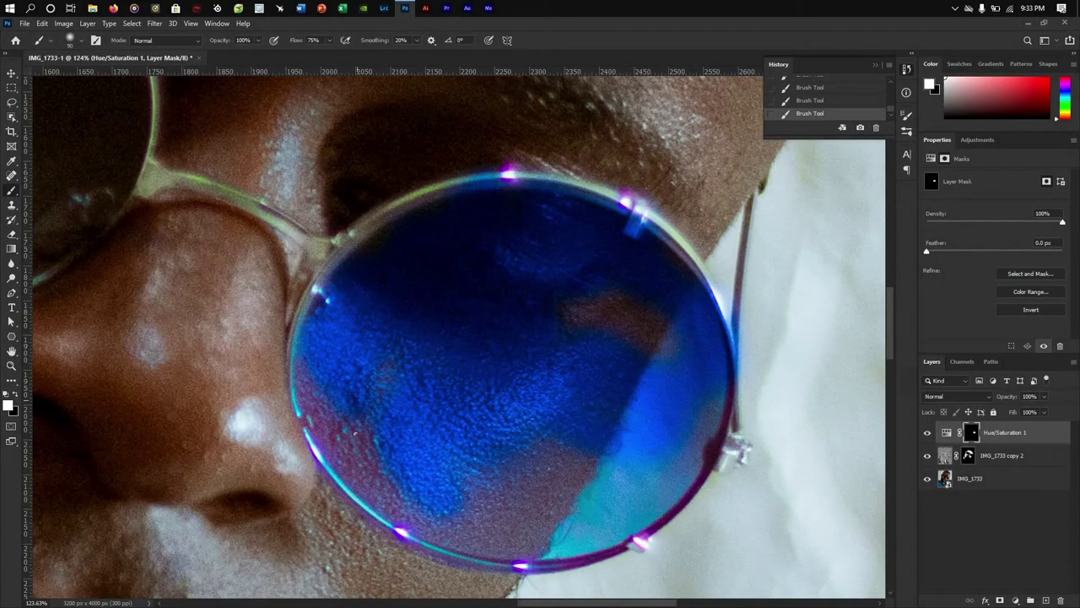
Step: Paint white on the mask over the remaining untinted patches along the lens's lower edge and reflection
mouse_move(354, 433)
mouse_down()
mouse_move(316, 418)
mouse_move(405, 507)
mouse_move(506, 515)
mouse_up()
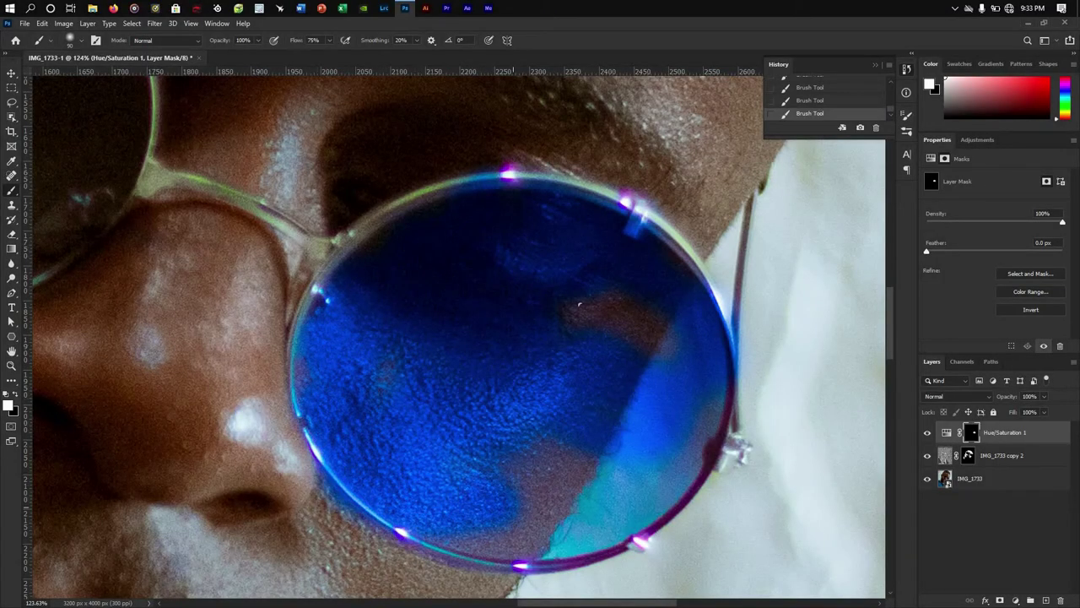
mouse_move(579, 304)
mouse_down()
mouse_move(641, 338)
mouse_move(667, 408)
mouse_move(637, 295)
mouse_up()
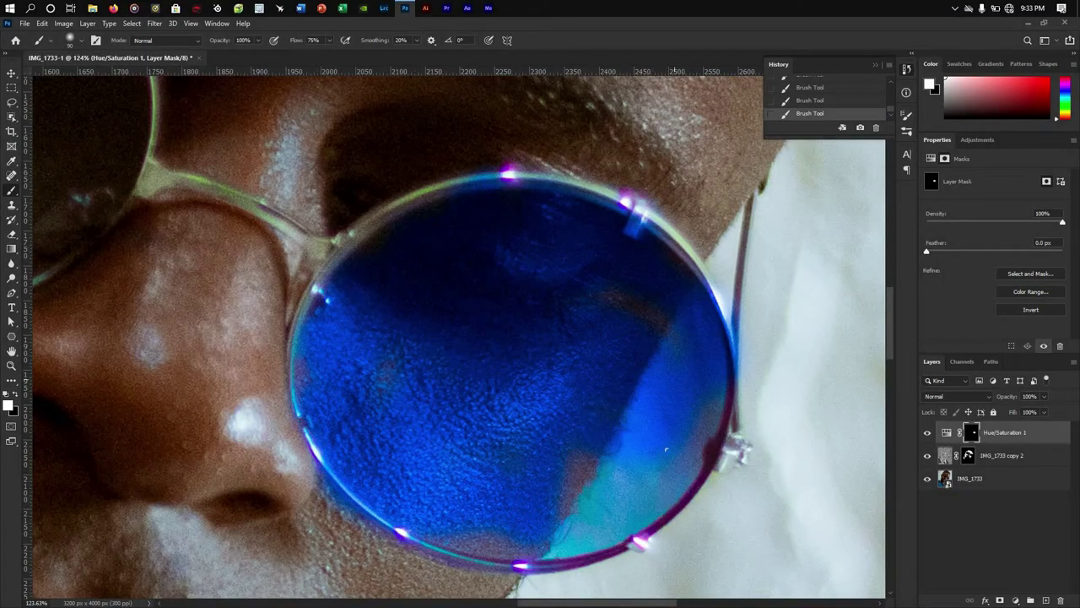
mouse_move(713, 409)
mouse_down()
mouse_move(646, 485)
mouse_move(591, 507)
mouse_move(603, 540)
mouse_move(510, 521)
mouse_up()
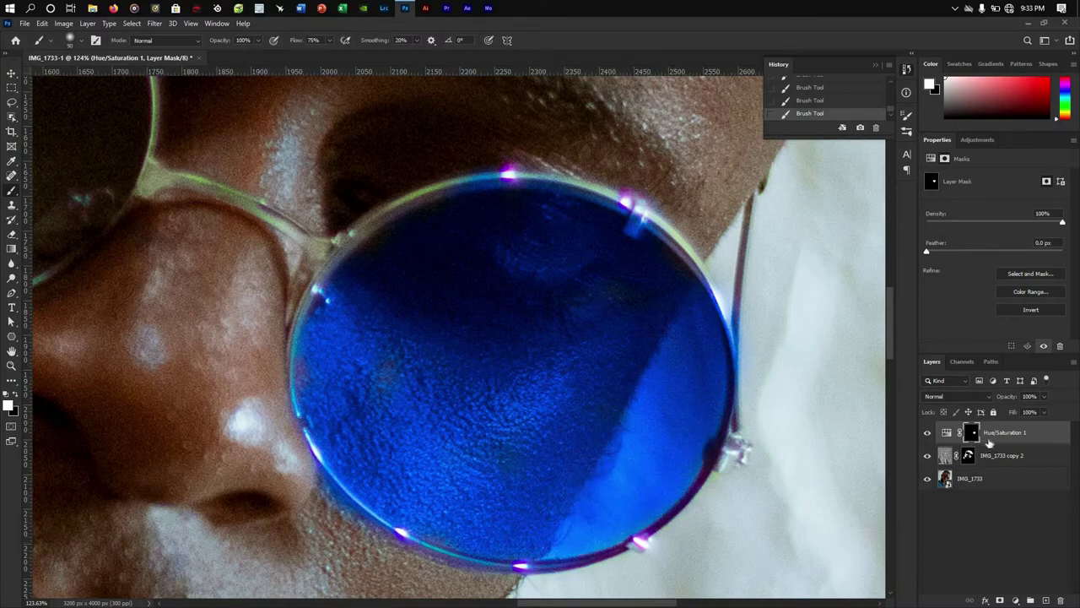
Step: Invert the Hue/Saturation mask to check the lens coverage, and invert it back
key(ctrl+i)
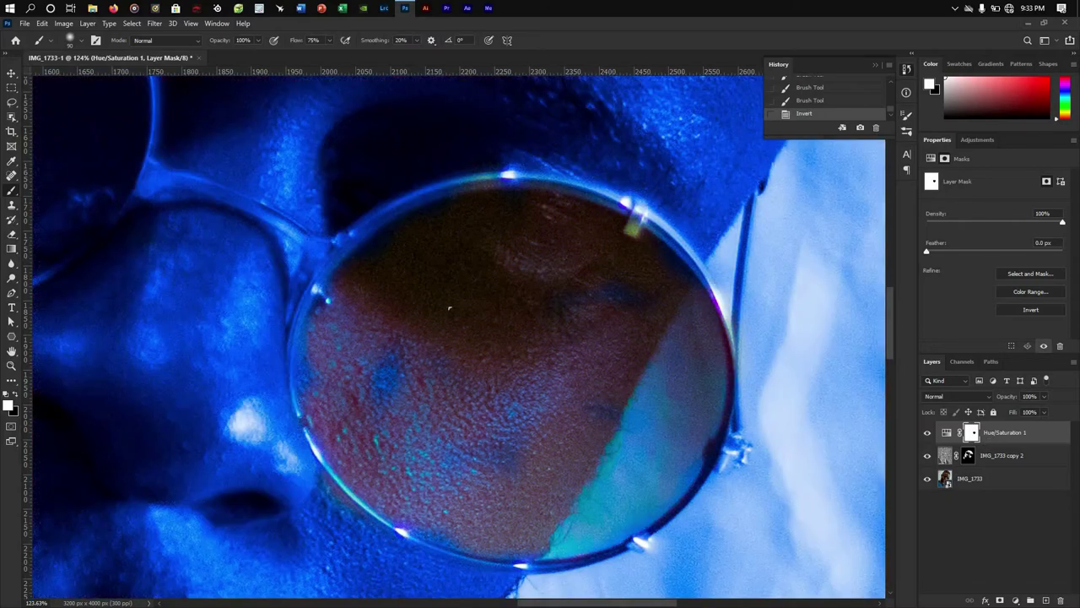
scroll(477, 362, down, 5)
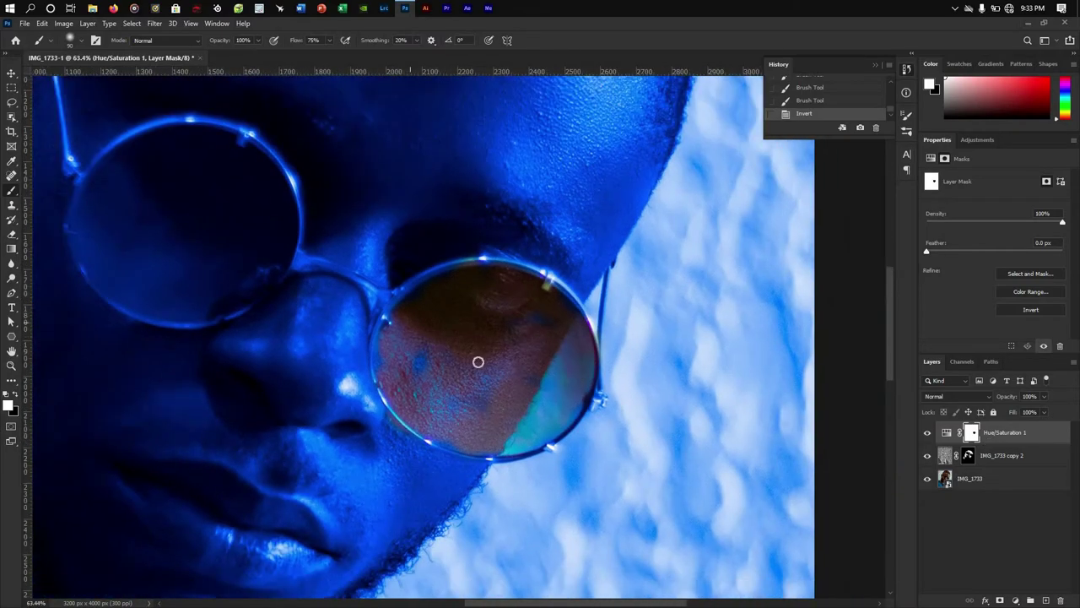
scroll(426, 335, down, 1)
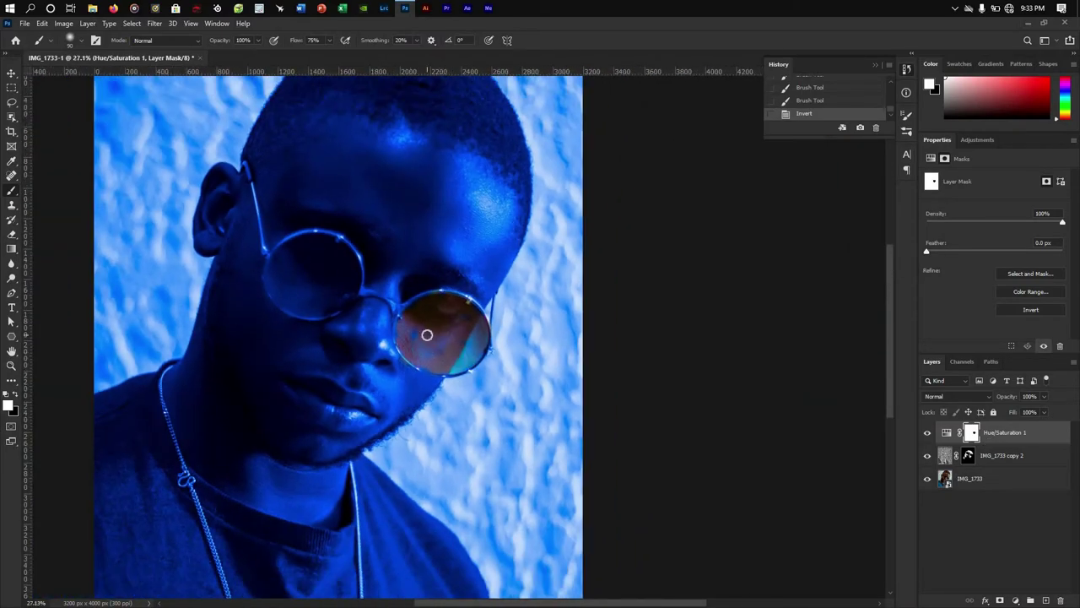
key(ctrl+i)
Step: Touch up the mask along the tinted lens's lower rim with a smaller brush, masking out the blue spill with black
scroll(456, 420, up, 1)
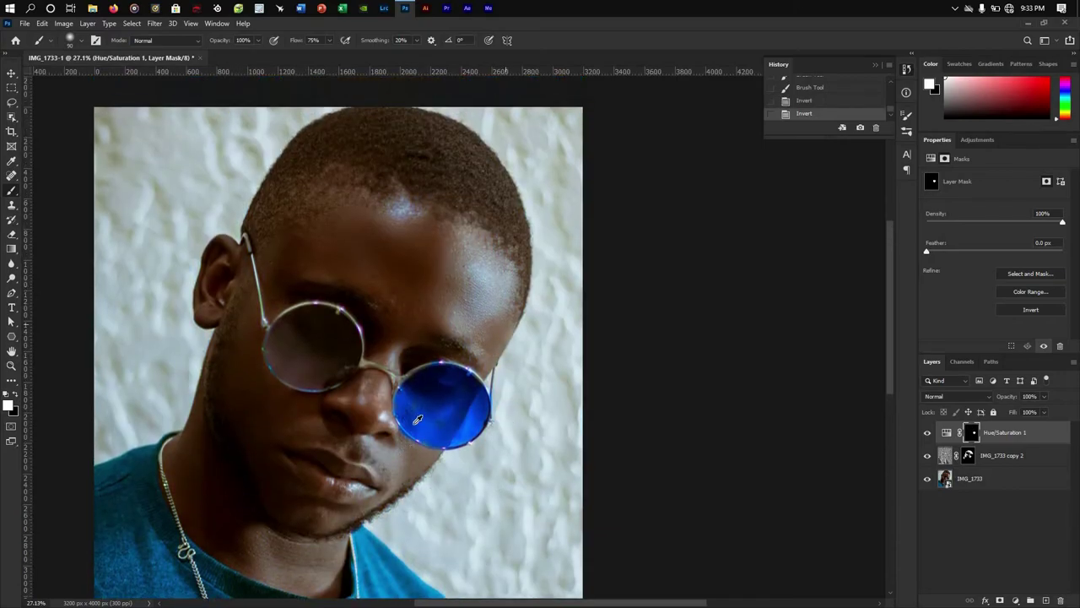
scroll(416, 395, up, 5)
key(bracketleft)
key(bracketleft)
key(bracketleft)
key(bracketleft)
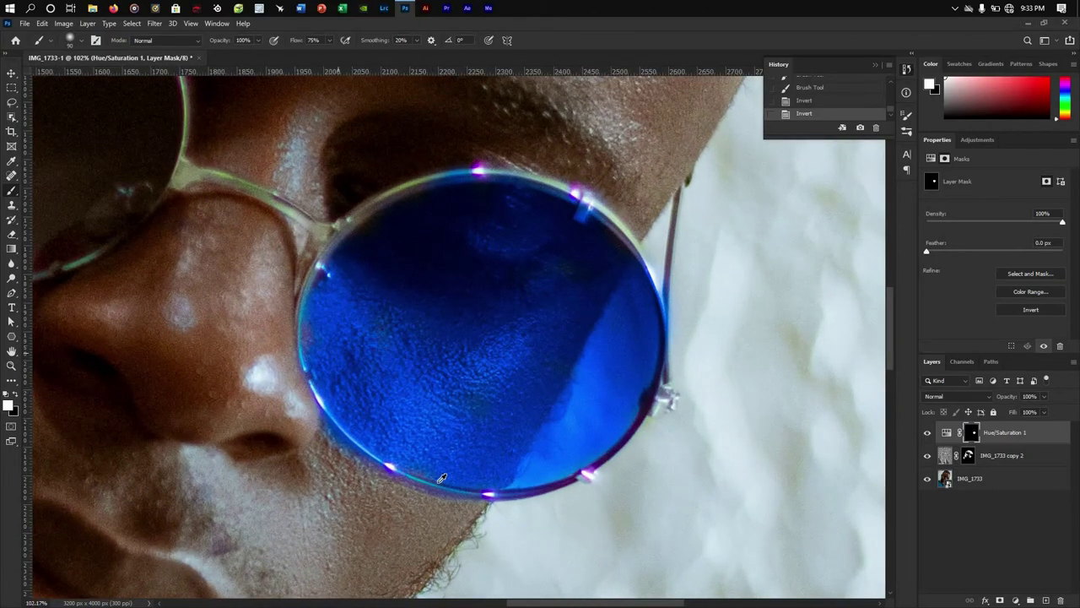
click(380, 477)
scroll(336, 460, up, 7)
key(x)
mouse_move(359, 468)
mouse_down()
mouse_move(287, 404)
mouse_move(359, 473)
mouse_up()
Step: Set the brush flow to 35% and paint black on the mask with a 45-pixel brush to clean the tint off the lens's rim
click(315, 42)
text(35)
key(Return)
drag(634, 211, 298, 342)
key(bracketleft)
drag(640, 260, 657, 232)
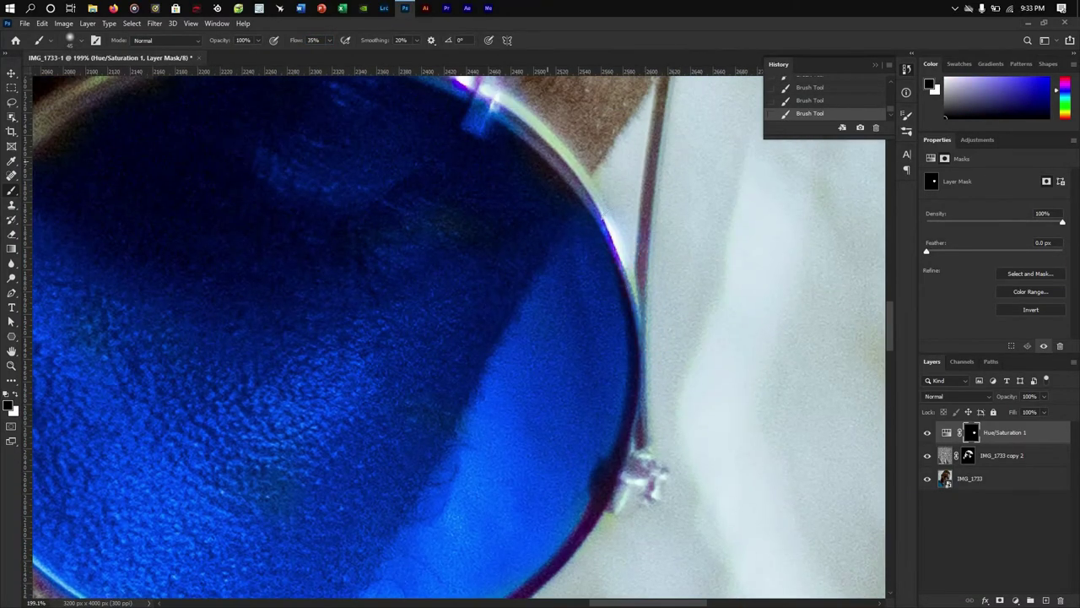
drag(316, 167, 574, 346)
scroll(574, 347, down, 7)
drag(254, 253, 590, 277)
Step: Paint white on the Hue/Saturation mask over the other, untinted sunglass lens with a 90-pixel brush
key(x)
key(bracketright)
key(bracketright)
key(bracketright)
key(bracketright)
key(bracketright)
mouse_move(182, 217)
mouse_down()
mouse_move(229, 294)
mouse_move(475, 141)
mouse_move(560, 245)
mouse_move(217, 251)
mouse_move(416, 89)
mouse_move(414, 244)
mouse_move(508, 224)
mouse_move(275, 330)
mouse_move(457, 346)
mouse_move(481, 393)
mouse_up()
key(x)
scroll(232, 325, up, 4)
scroll(422, 262, down, 8)
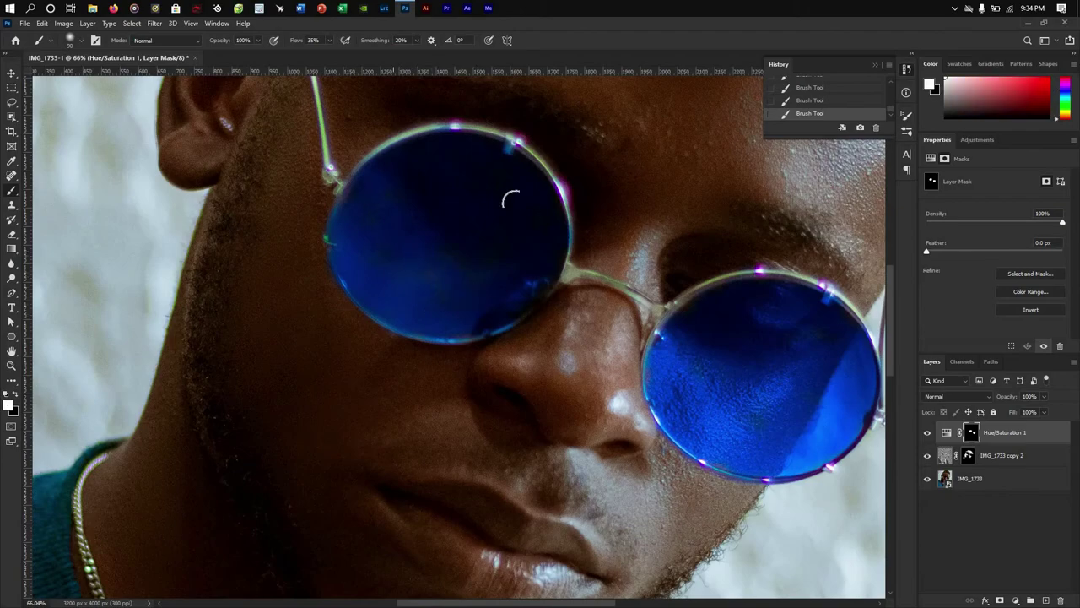
scroll(509, 193, down, 6)
scroll(491, 347, up, 1)
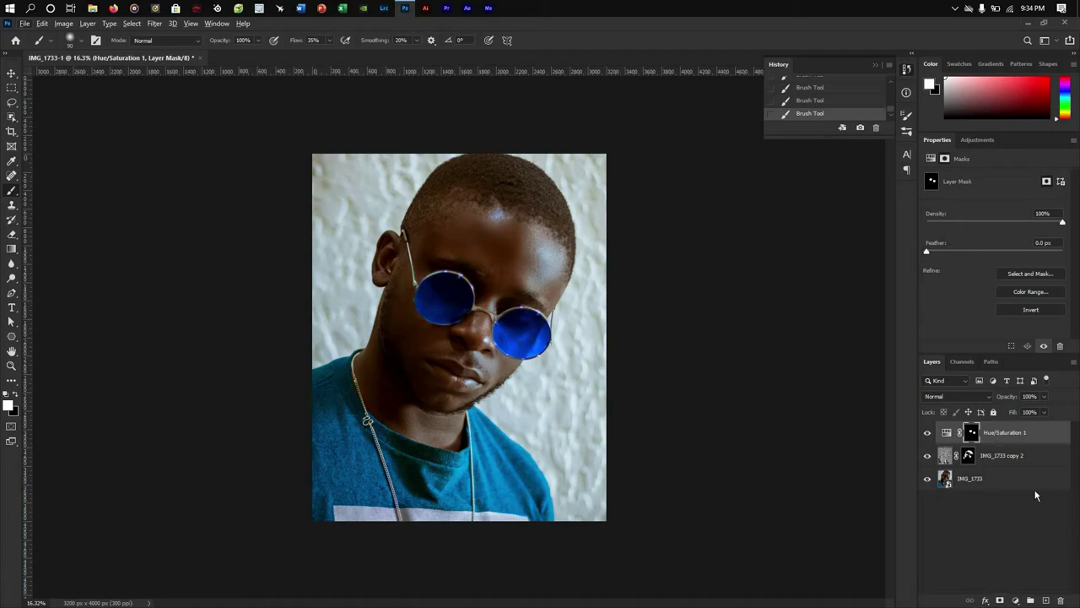
click(1015, 599)
click(1011, 483)
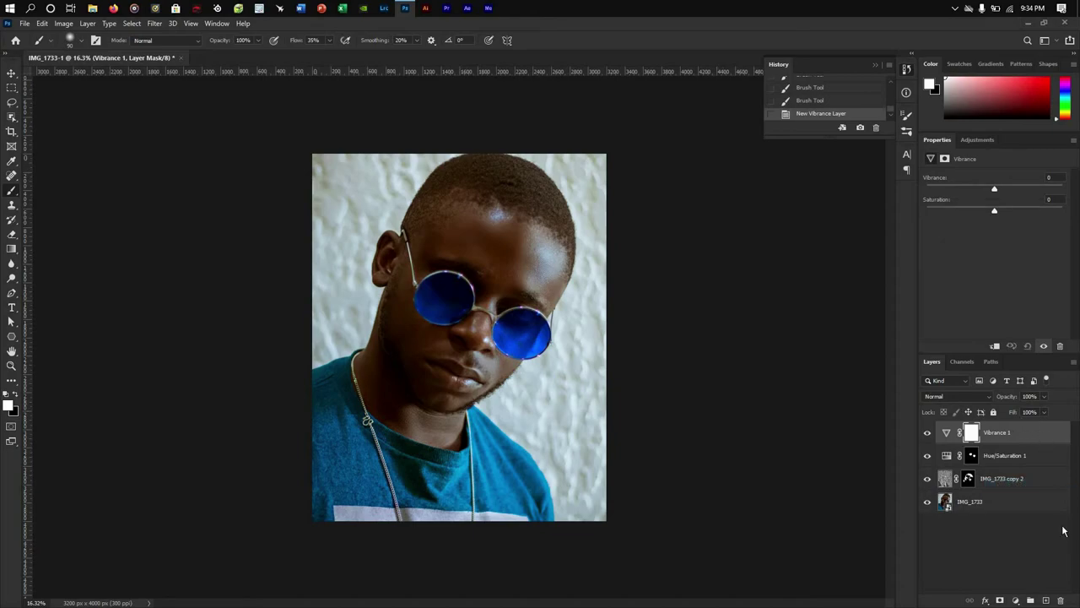
key(ctrl+z)
Step: Add a second Hue/Saturation adjustment layer above the lens tint, enable Colorize and set its hue to 222
click(1015, 600)
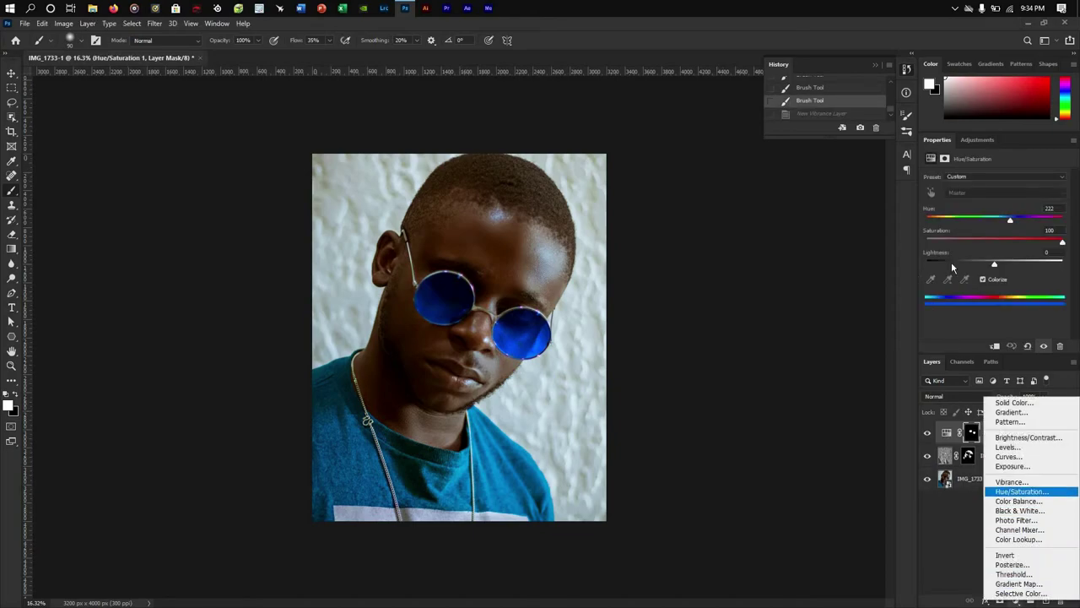
key(Return)
click(983, 279)
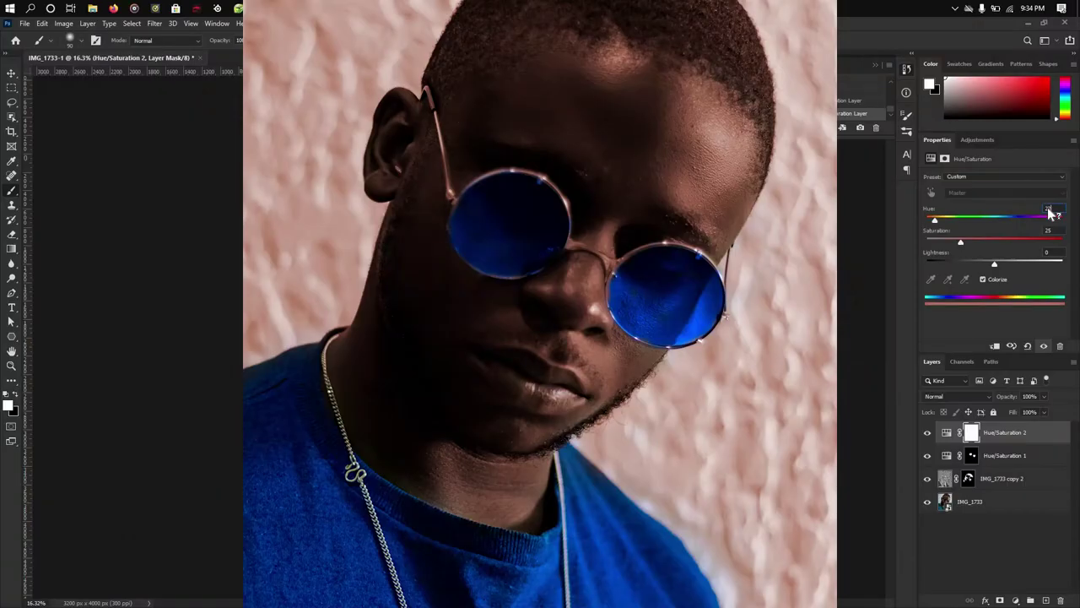
click(1047, 210)
text(222)
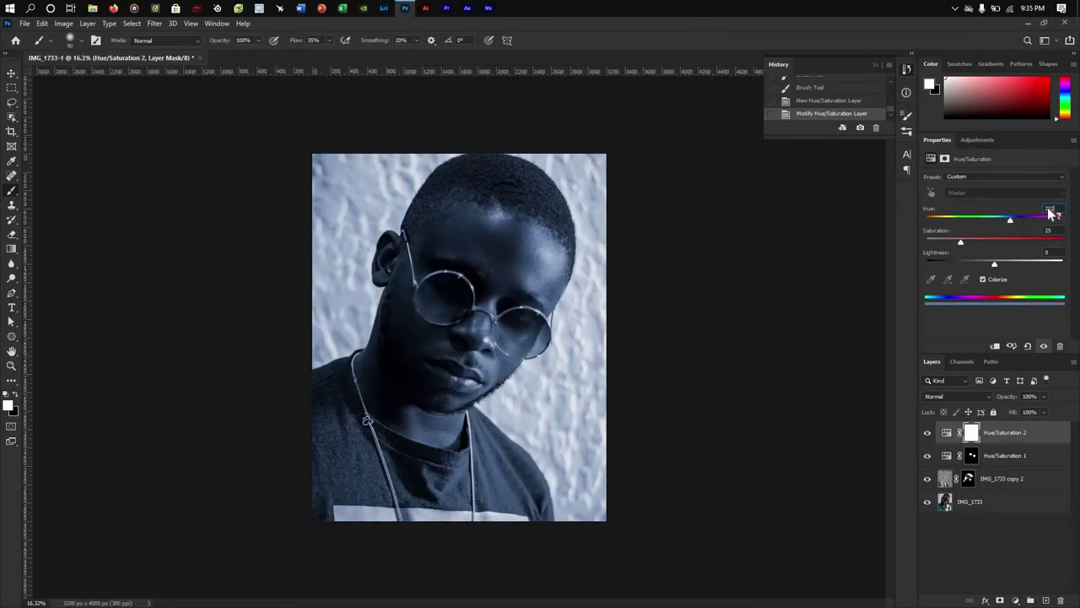